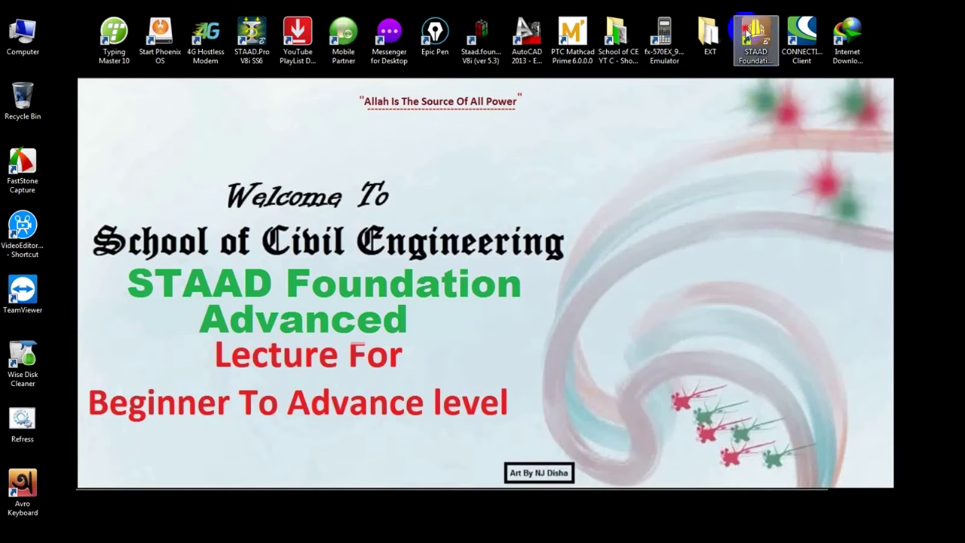
Launch STAAD Foundation Advanced and maximize its window
double_click(754, 45)
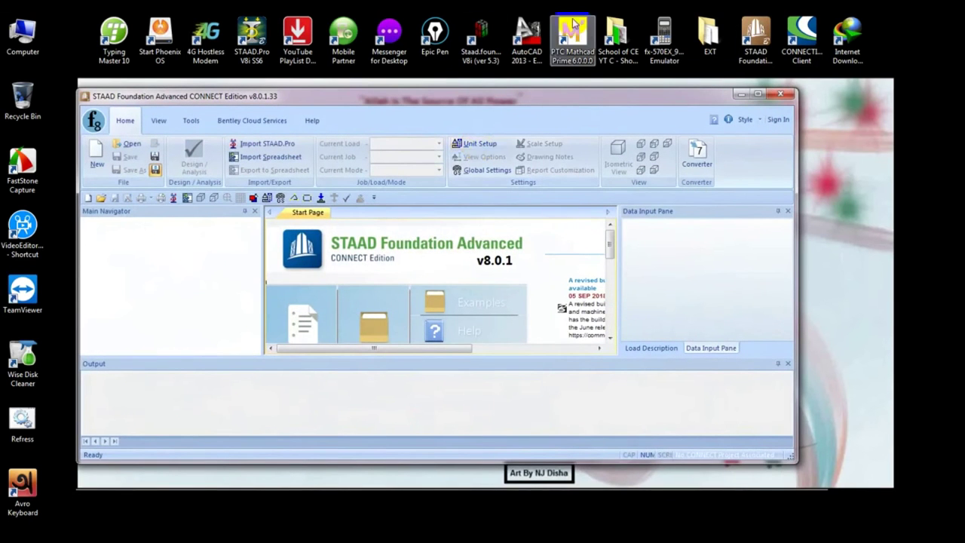
click(741, 94)
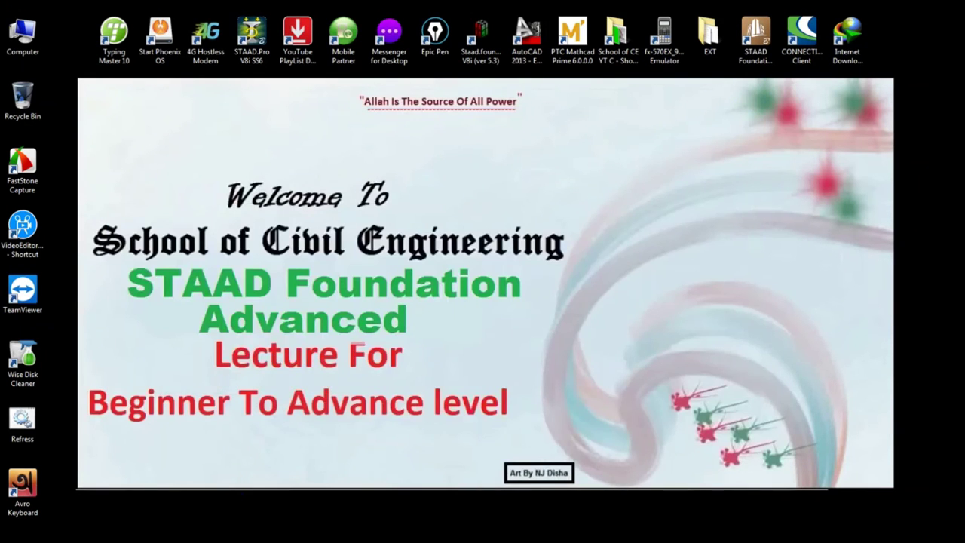
click(273, 509)
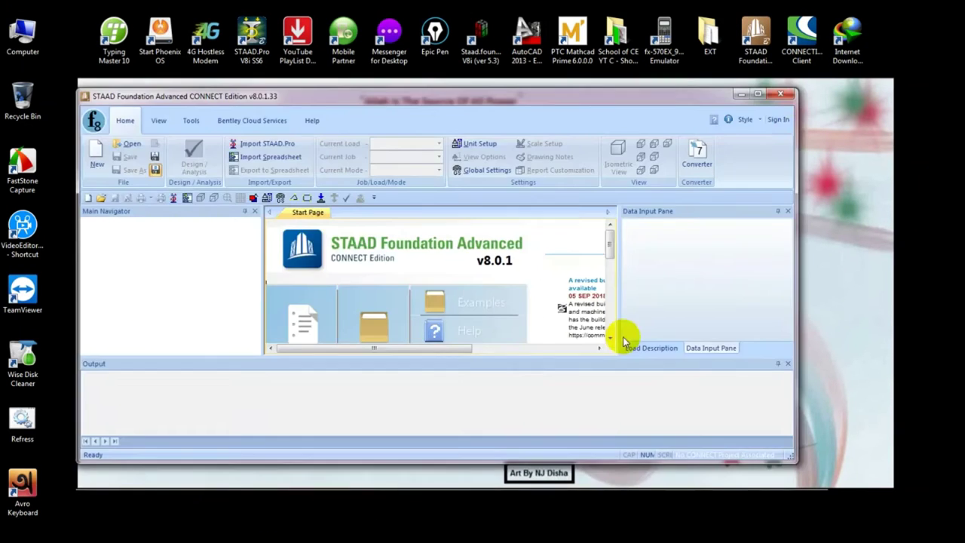
click(757, 95)
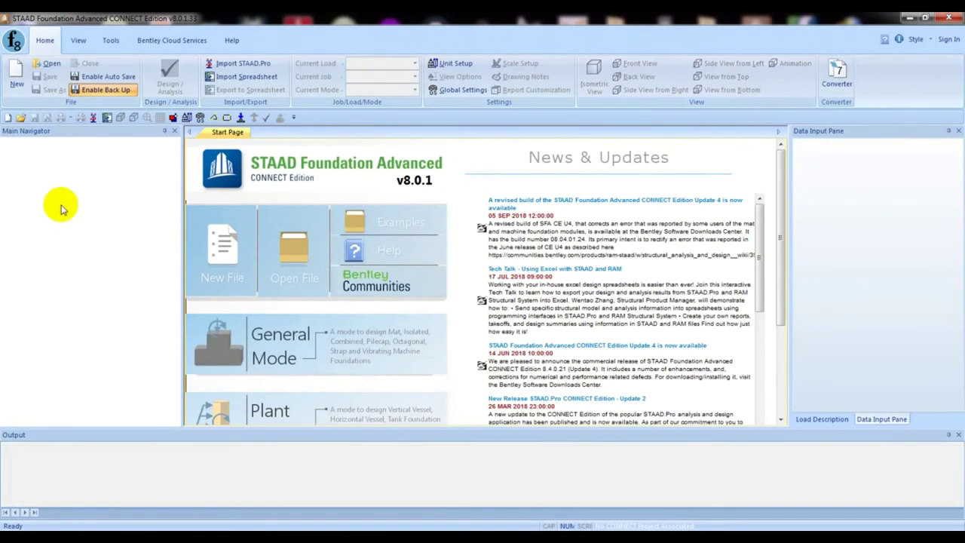
Open the existing project YT T Combined Footing from the FOUNDATION folder
click(48, 64)
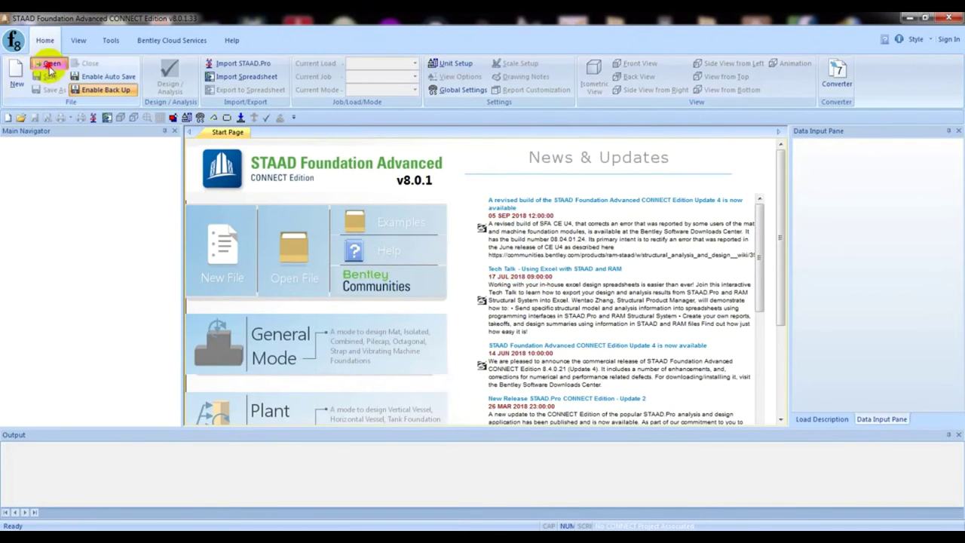
click(428, 251)
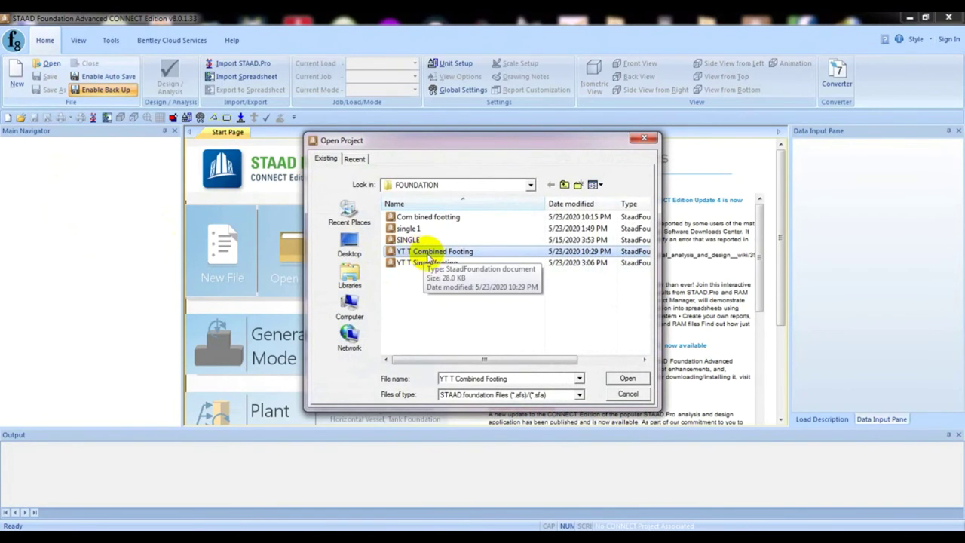
click(428, 253)
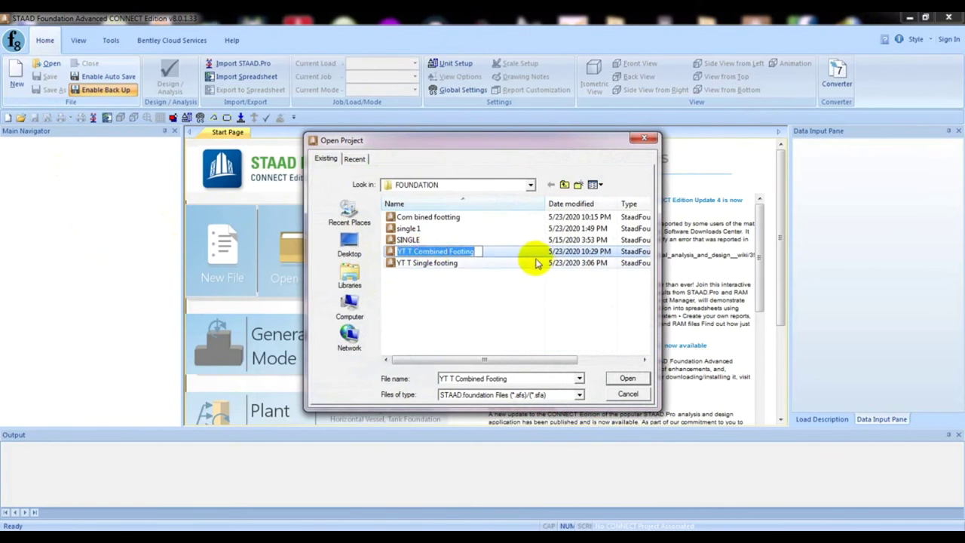
click(614, 381)
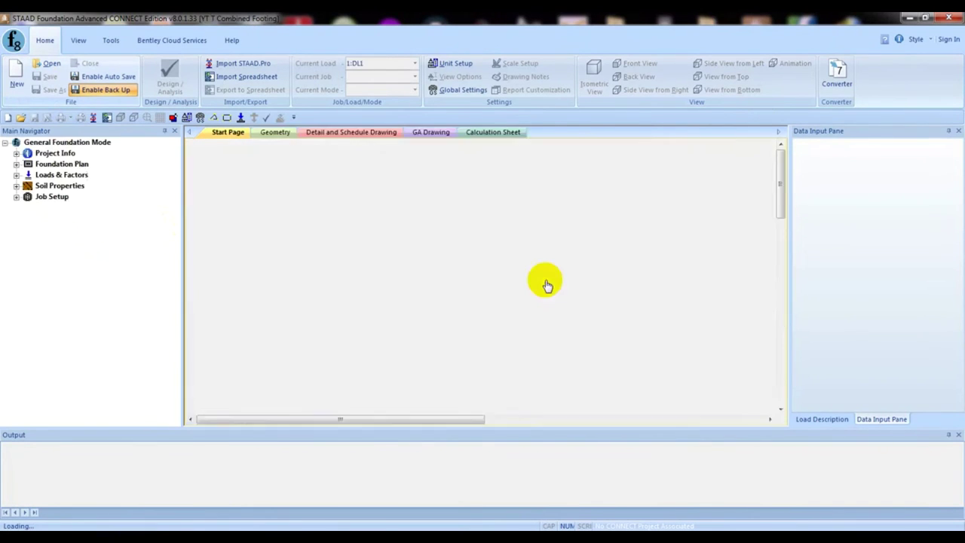
click(545, 281)
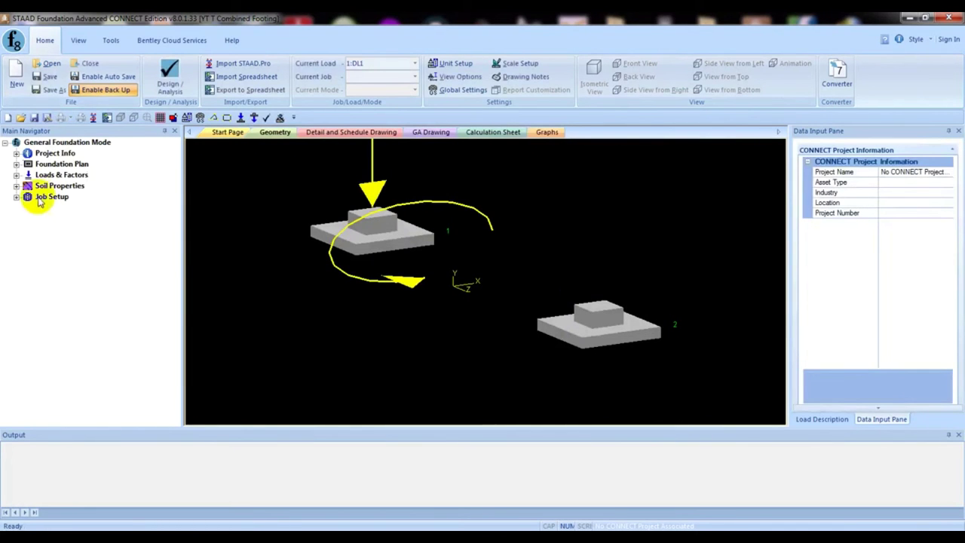
Apply self weight to all load cases from the Loads & Factors group of the foundation project
click(16, 164)
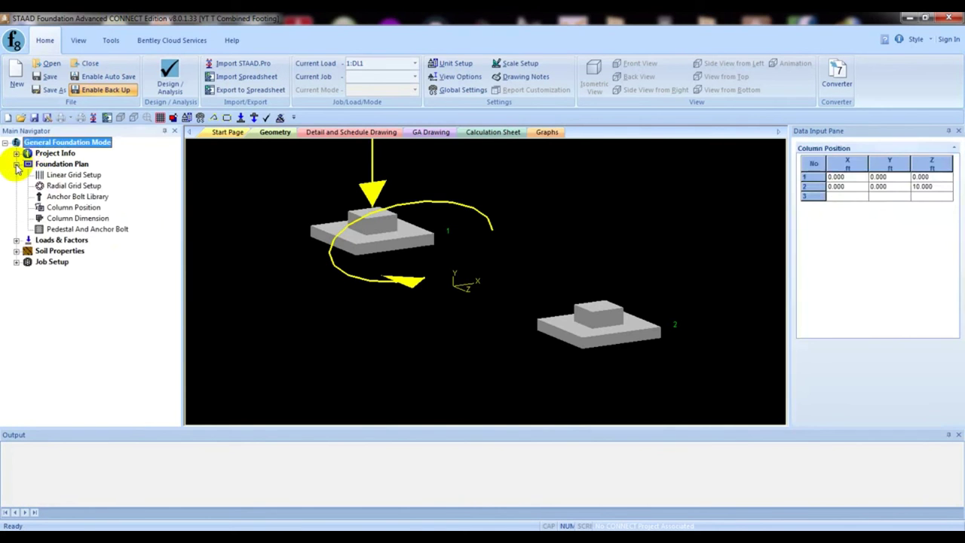
click(16, 241)
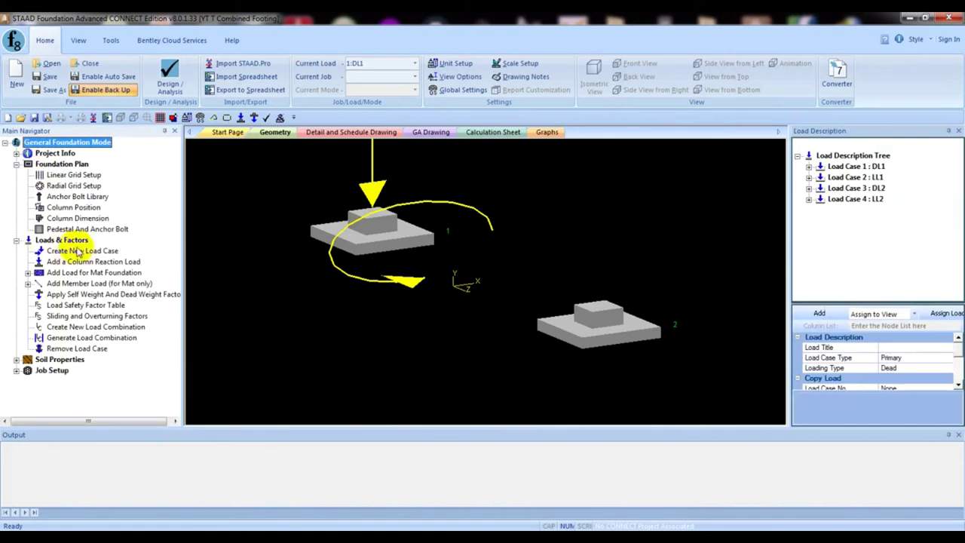
click(83, 295)
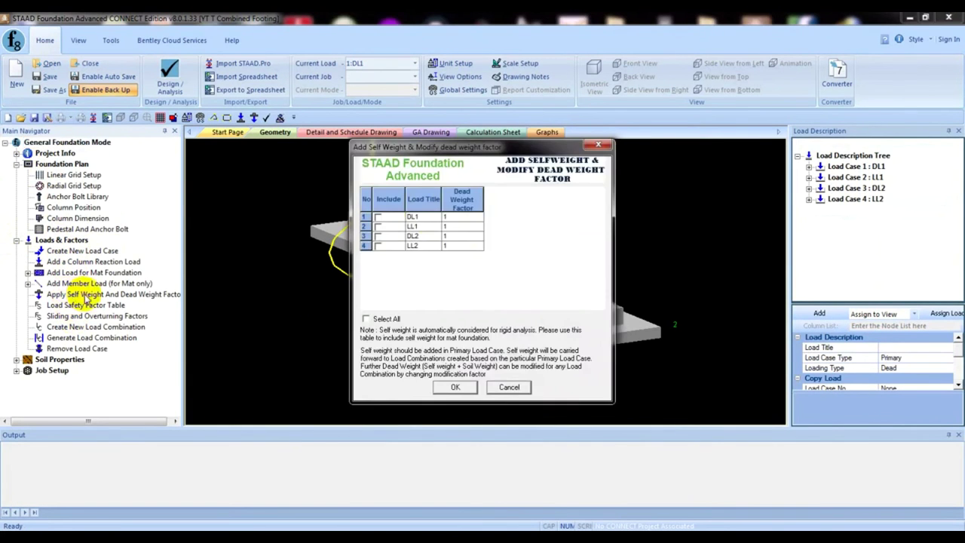
click(376, 319)
click(451, 387)
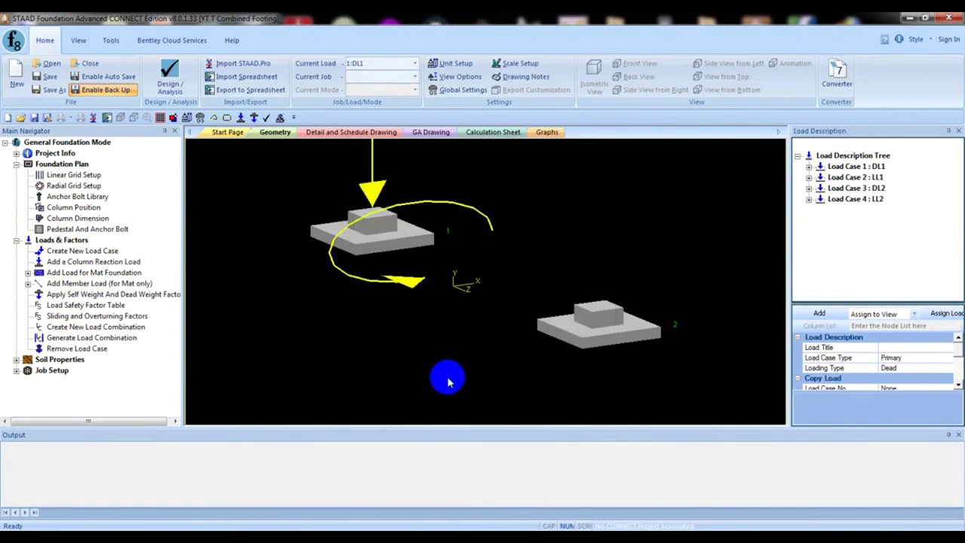
Review the load safety factor table, the load combination generator and the form for a new load combination
click(77, 304)
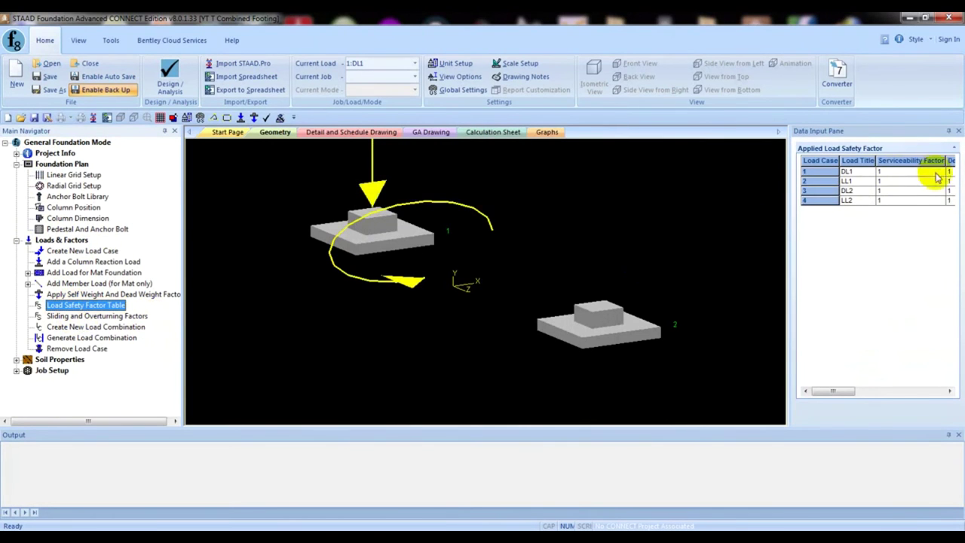
click(83, 339)
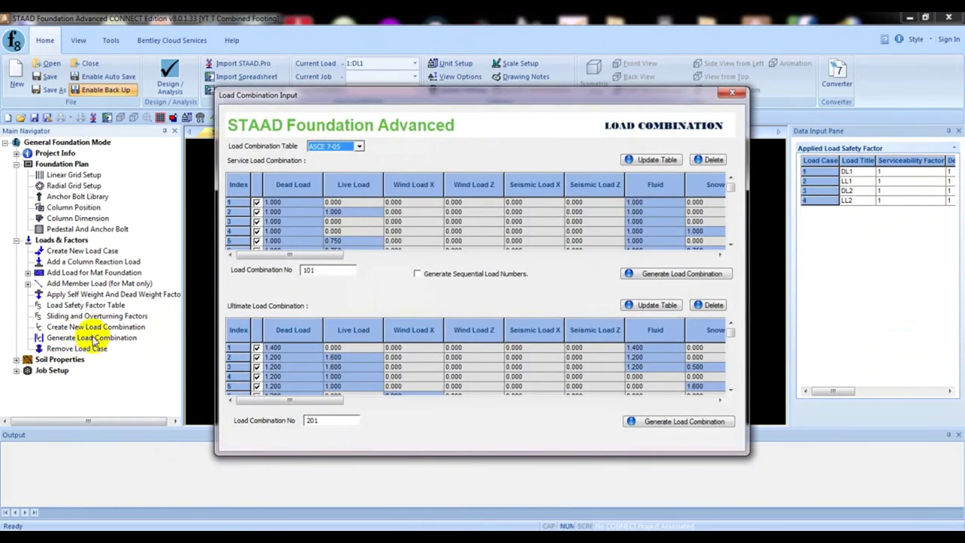
click(729, 93)
click(117, 327)
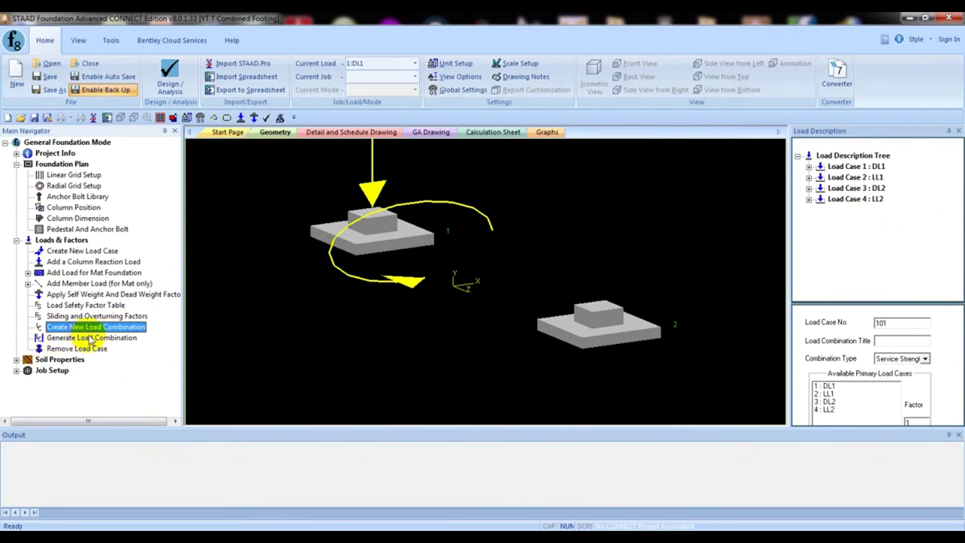
Generate the service load combinations from the ASCE 7-05 load combination table
click(90, 339)
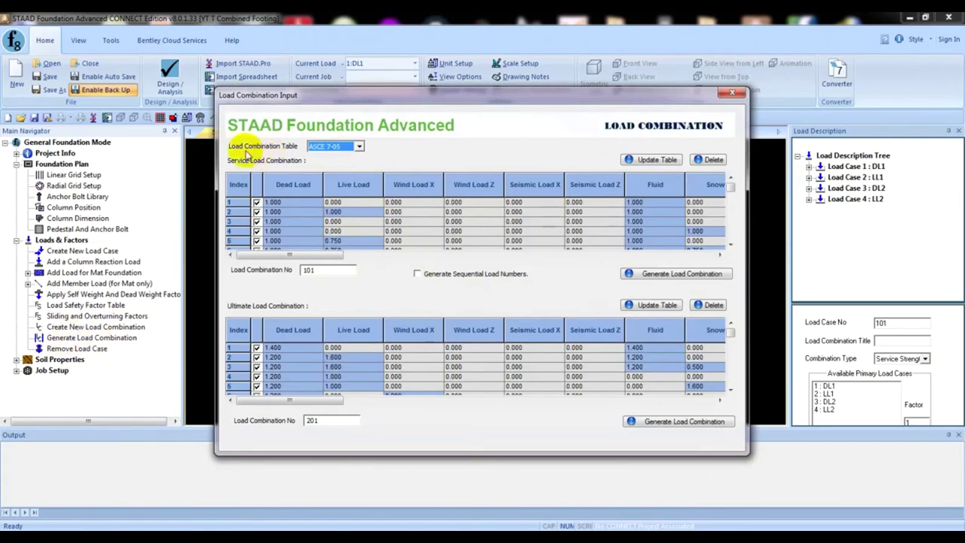
click(347, 147)
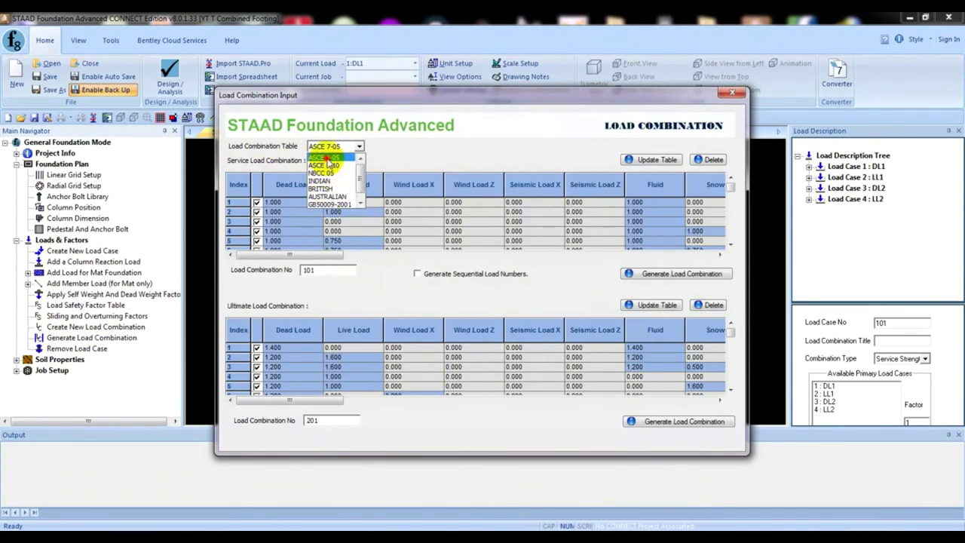
click(327, 158)
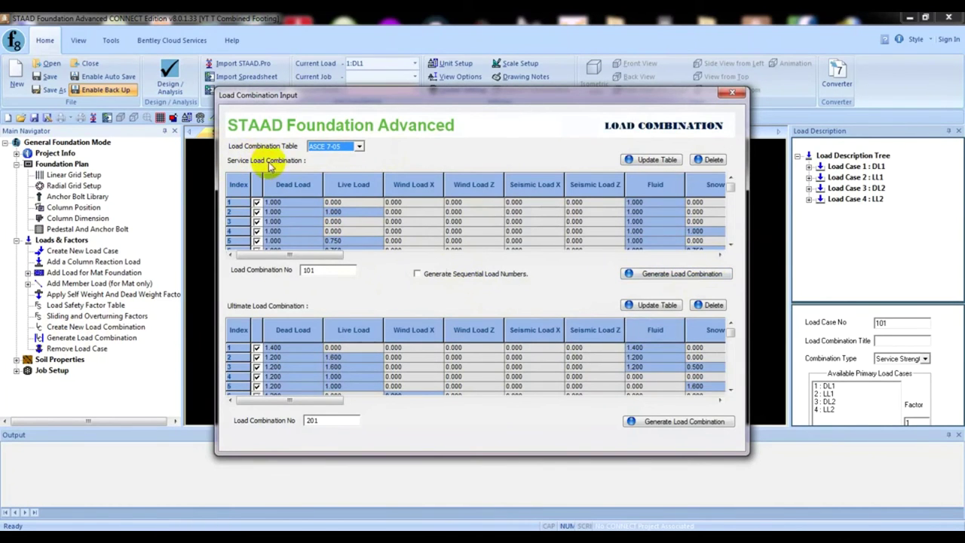
click(694, 276)
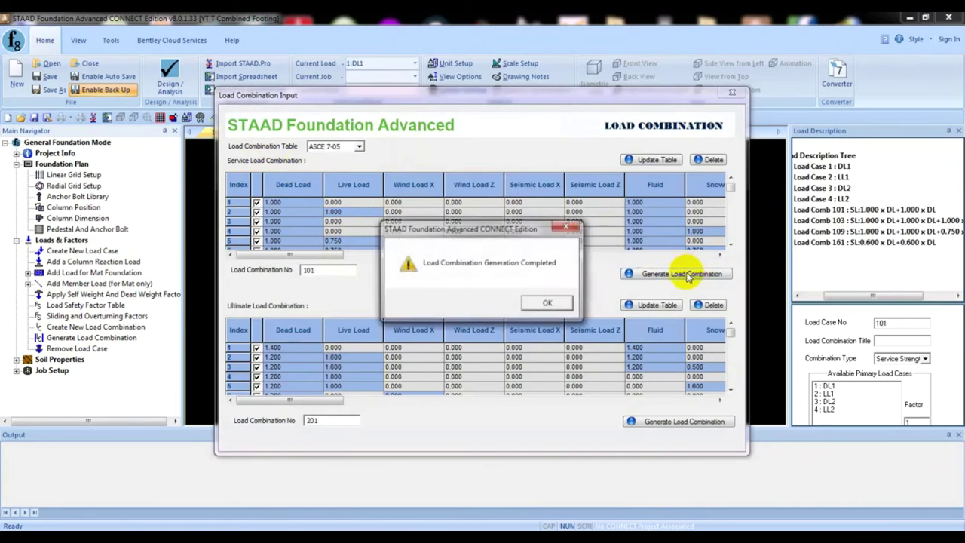
click(554, 302)
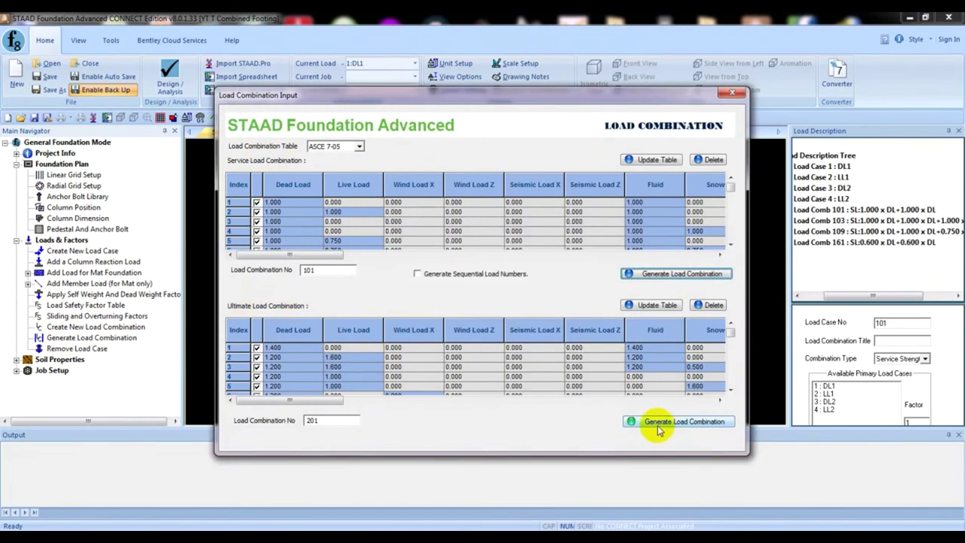
Generate the ultimate load combinations from the ASCE 7-05 table and close the load combination input
click(681, 423)
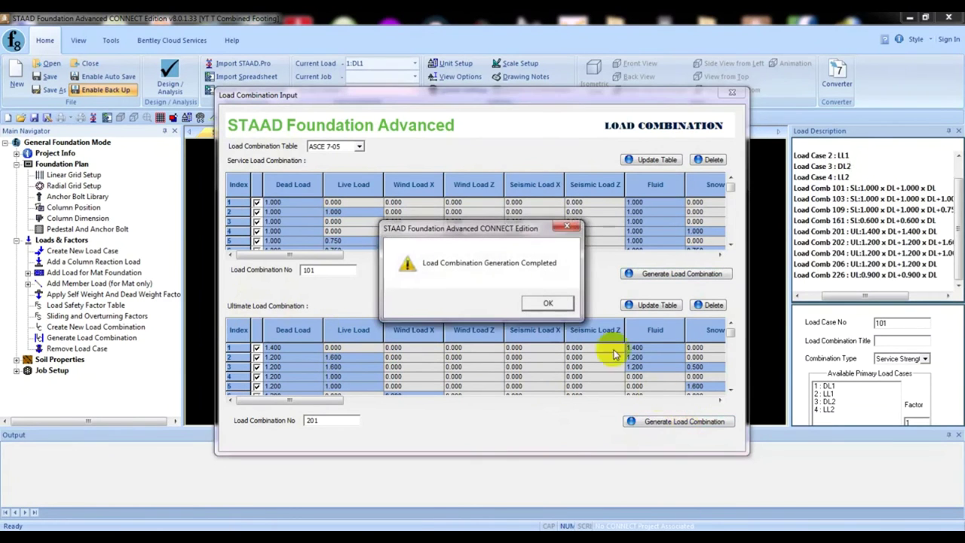
click(539, 302)
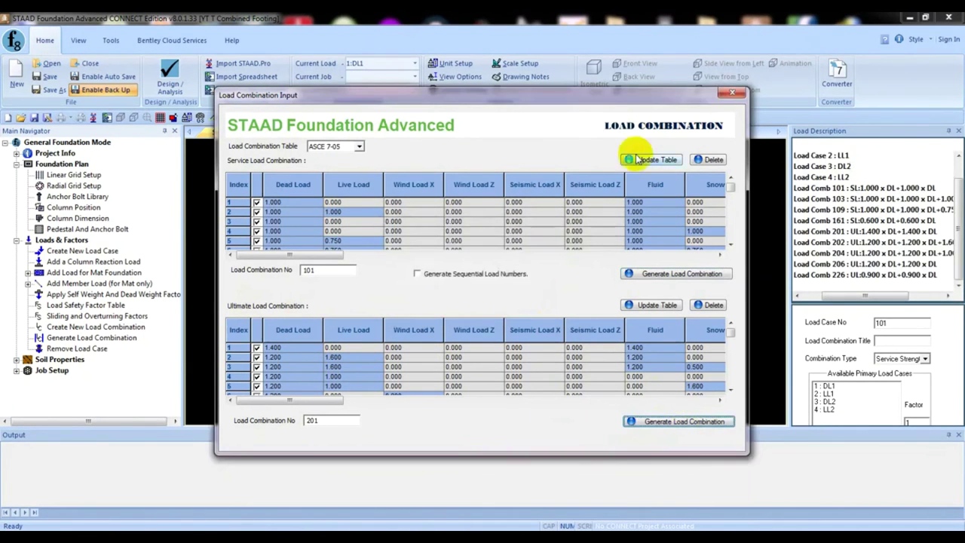
click(731, 93)
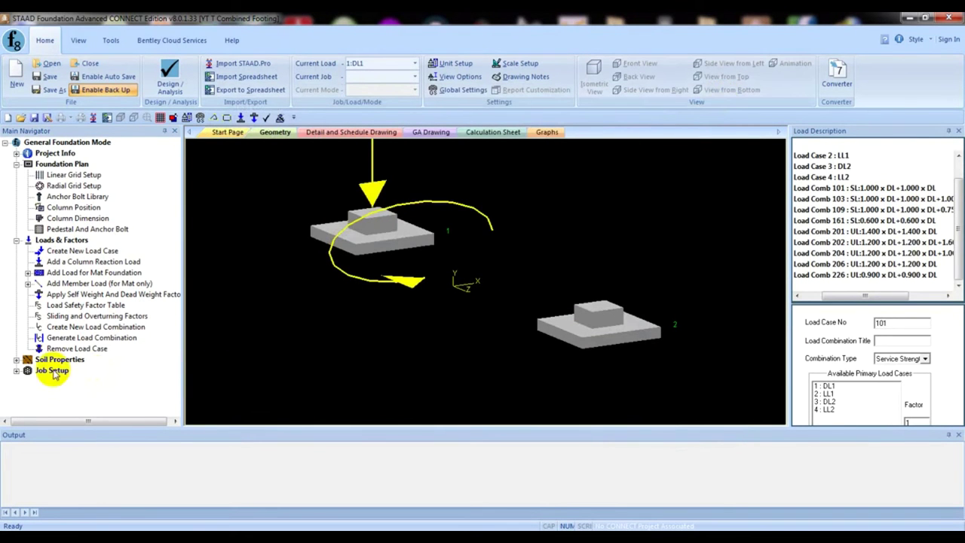
Display the pile/soil bearing capacity factors and widen the Load Title column to read the full combination titles
click(16, 240)
click(16, 164)
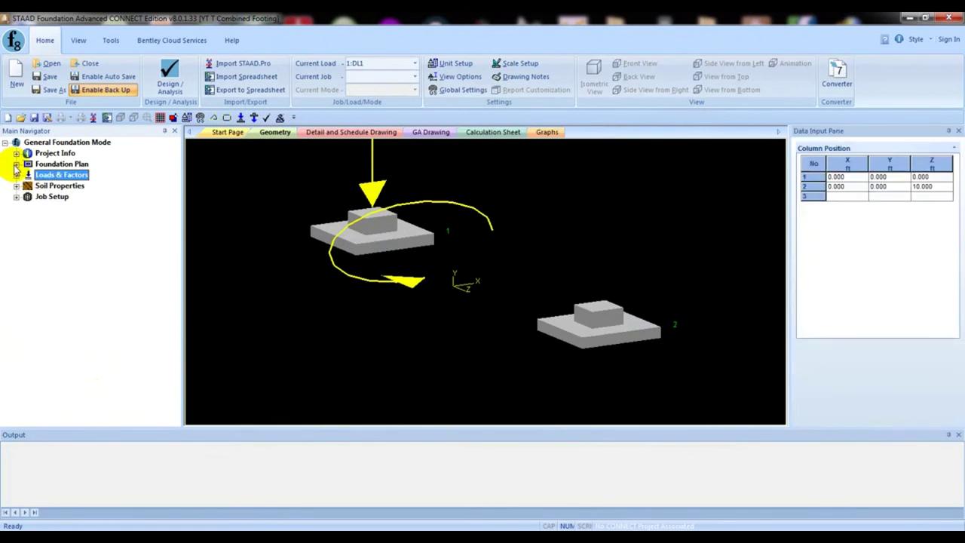
click(16, 185)
click(87, 195)
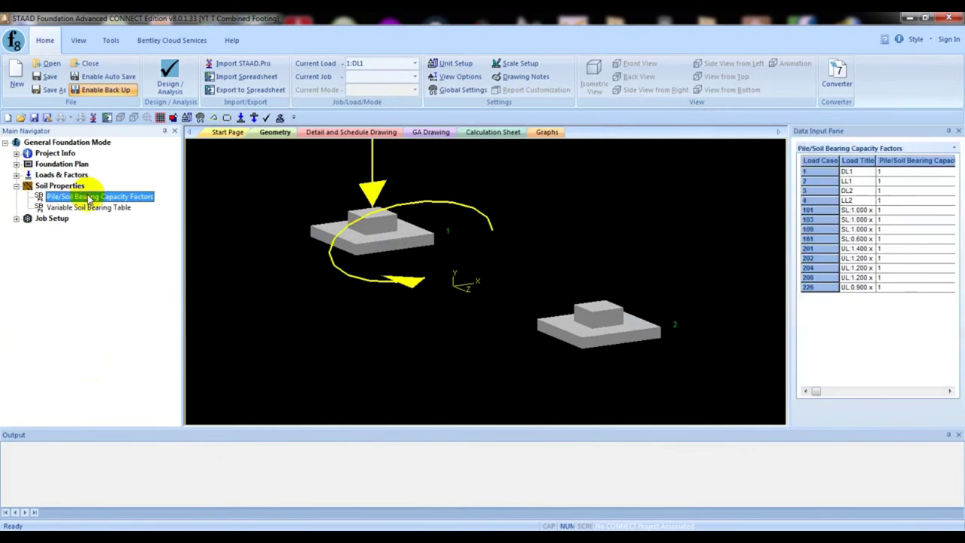
drag(876, 161, 933, 165)
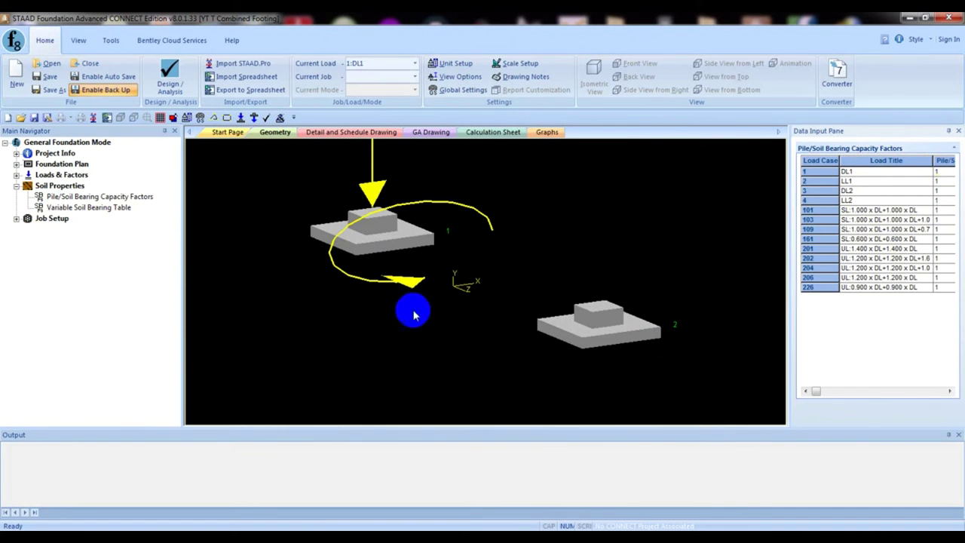
Start a new foundation job named CF and set its job type to Combined
click(16, 218)
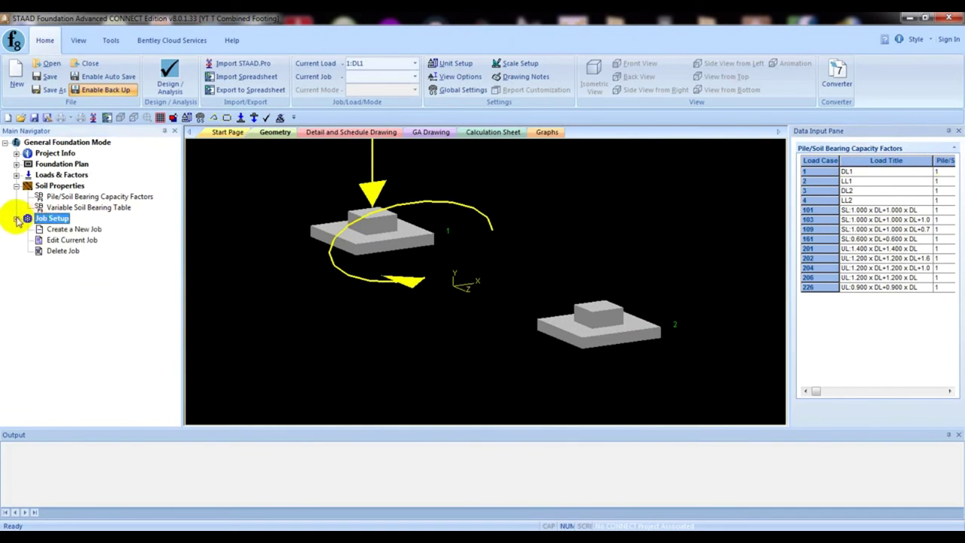
click(51, 218)
click(56, 229)
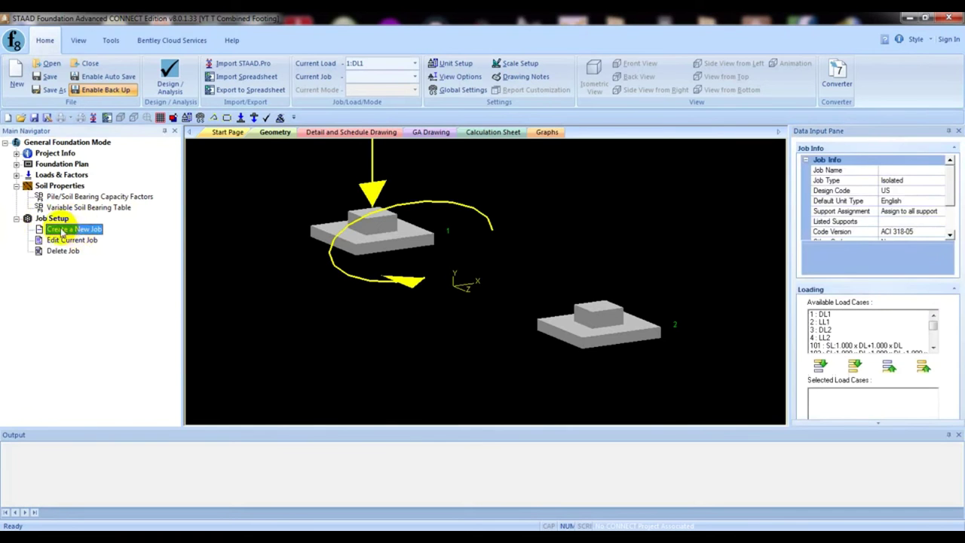
click(903, 170)
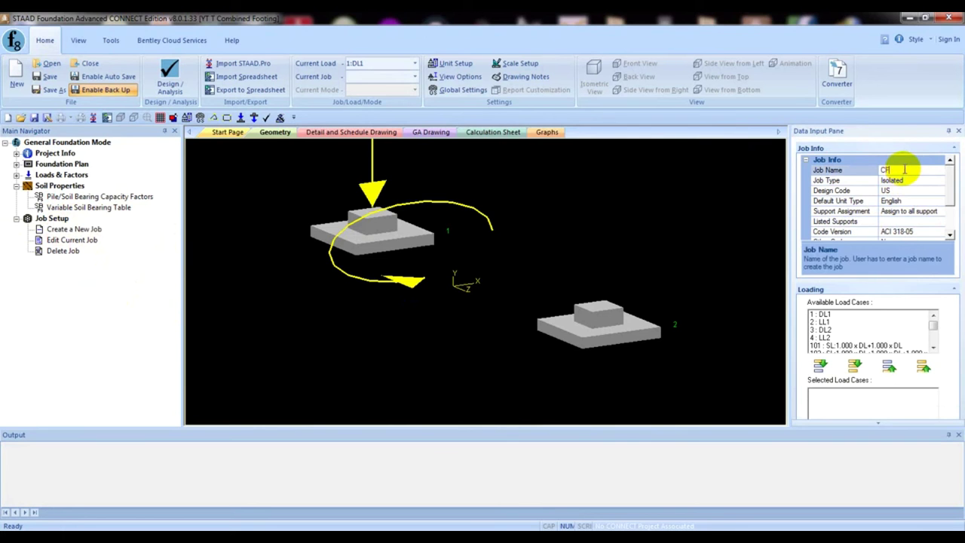
click(918, 182)
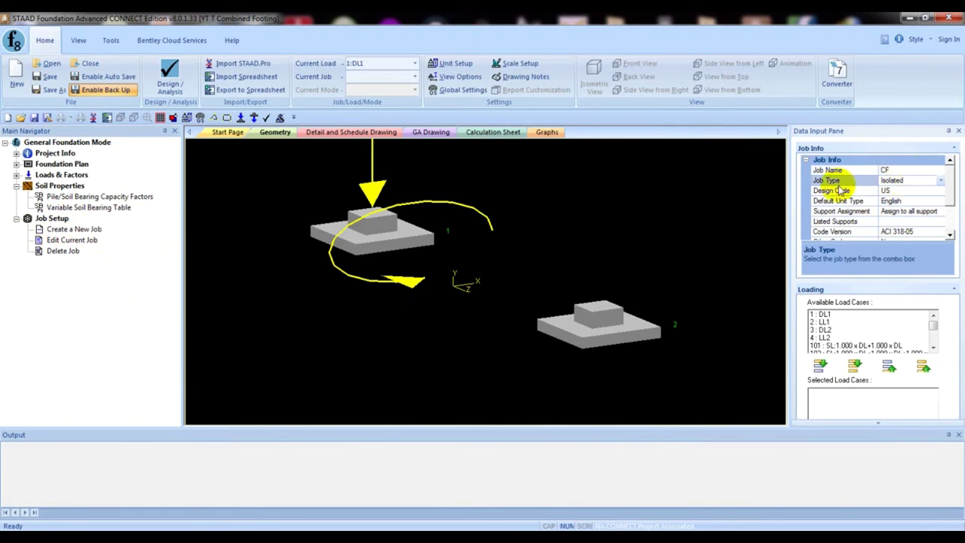
click(939, 182)
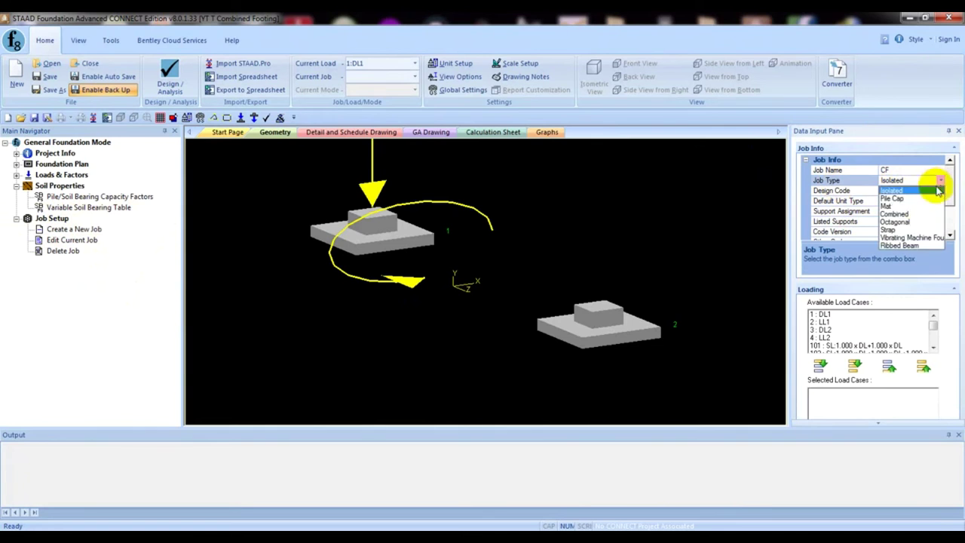
click(903, 214)
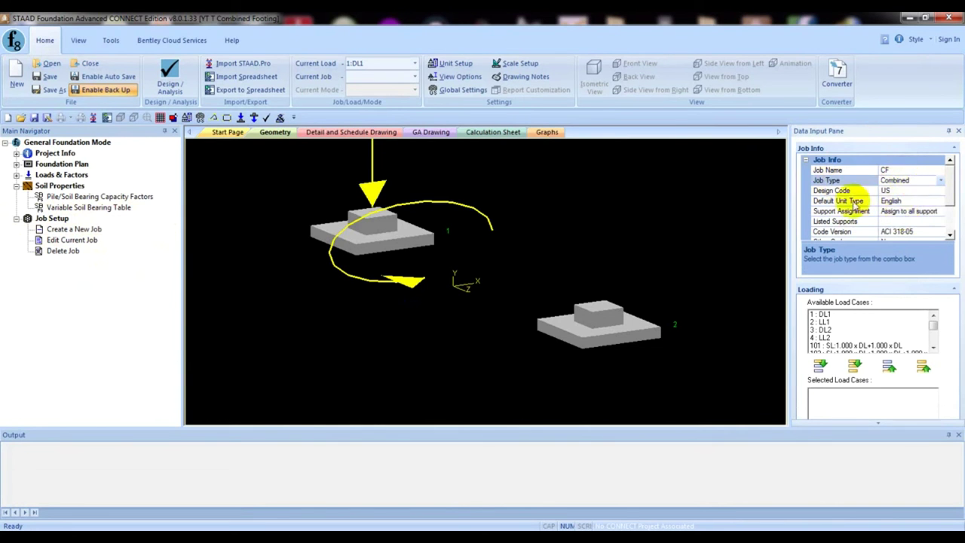
Keep the job's support assignment at Assign to all support and widen the data input pane
click(908, 211)
click(941, 211)
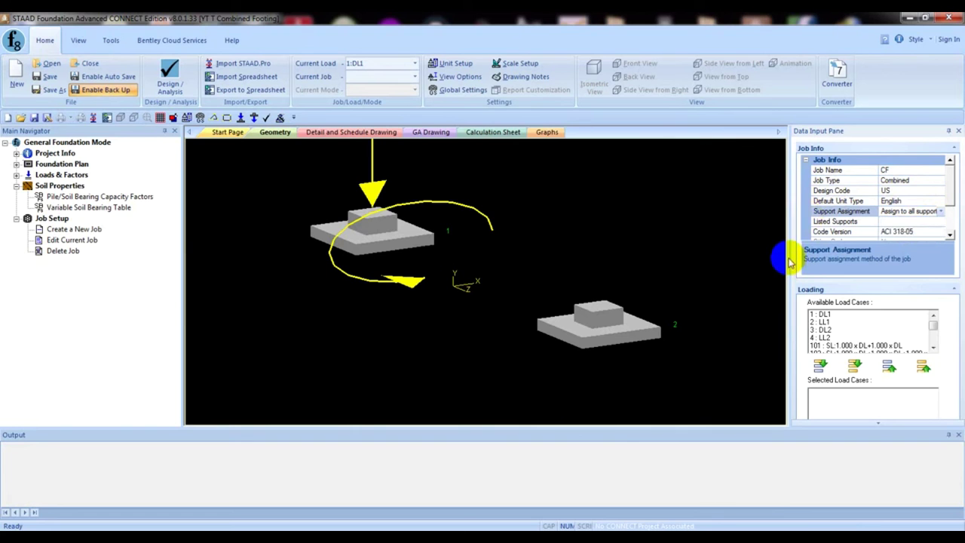
drag(789, 257, 732, 257)
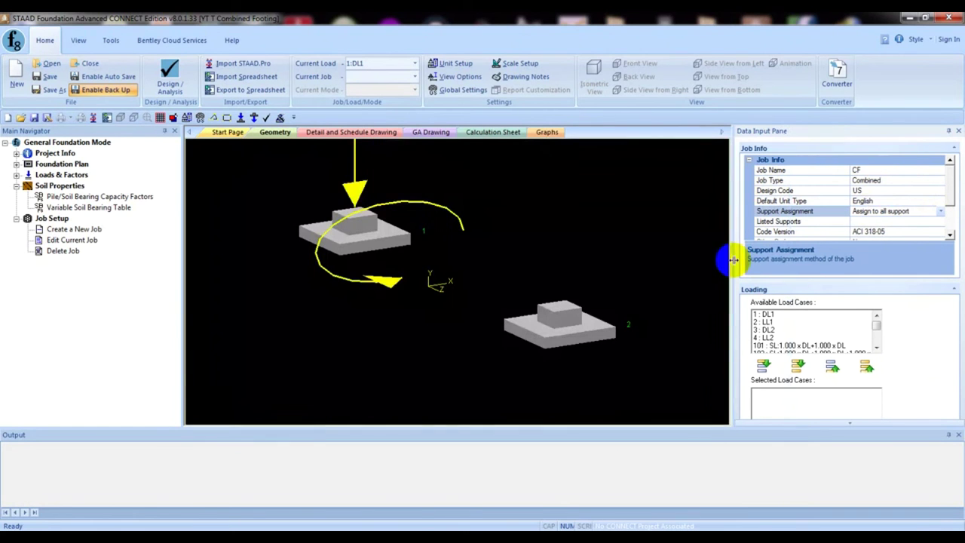
Change the job's support assignment to Assign to selected support and keep the code version at ACI 318-05
click(941, 214)
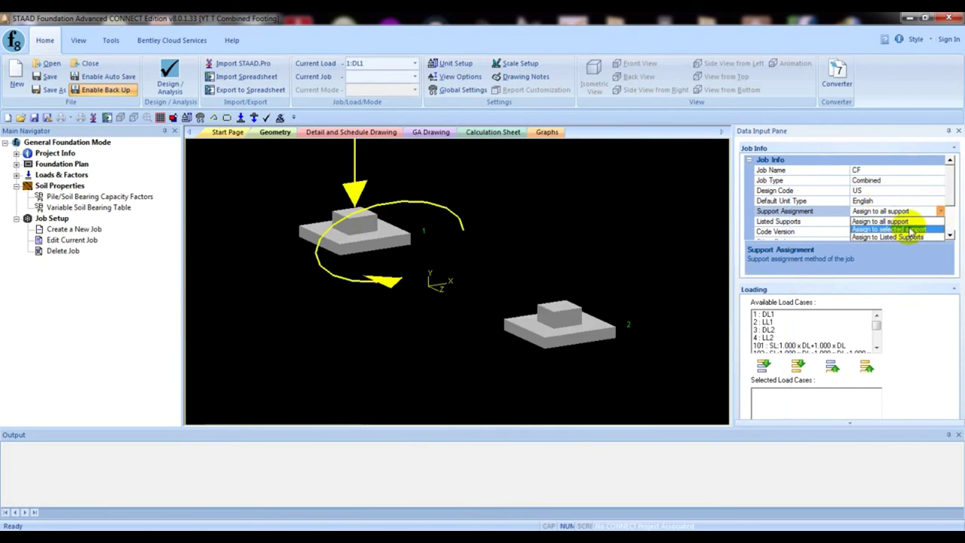
click(912, 229)
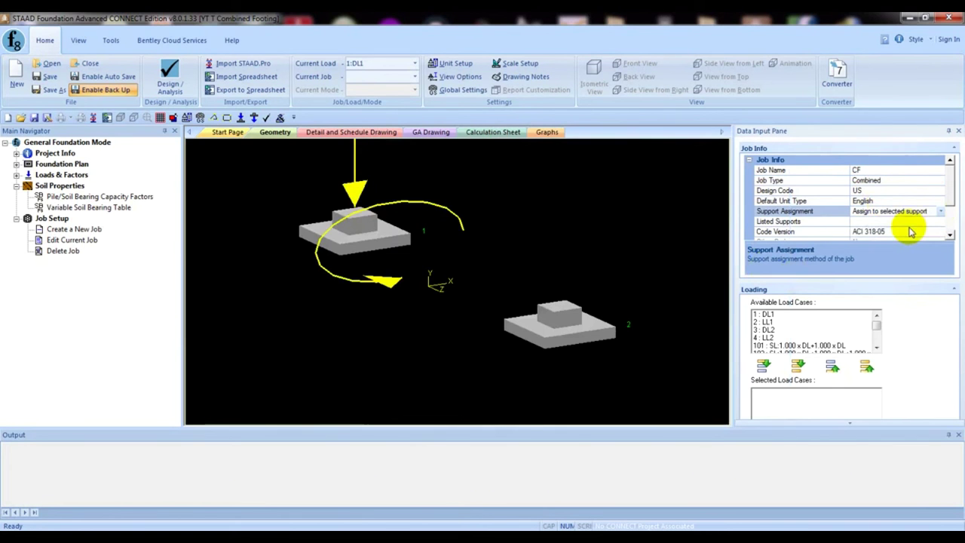
click(949, 199)
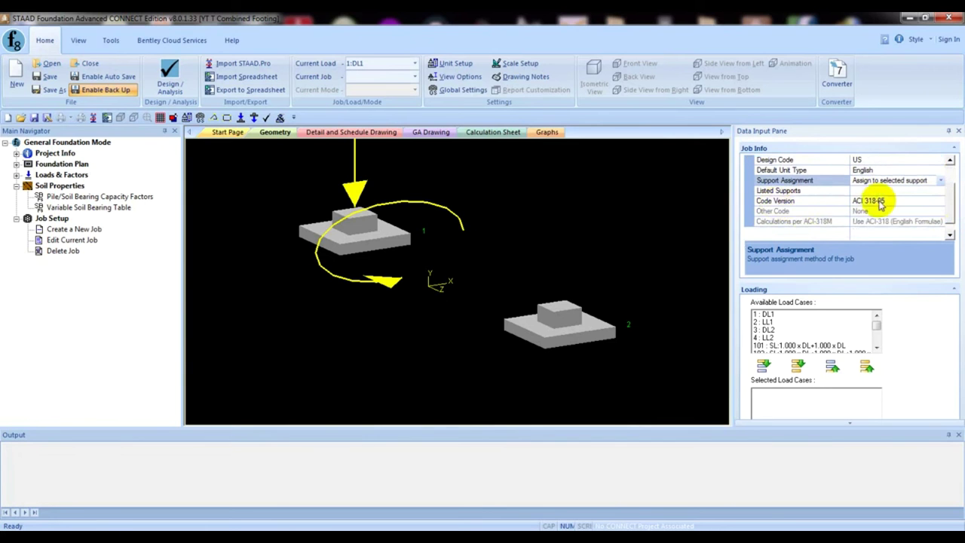
click(904, 202)
click(939, 200)
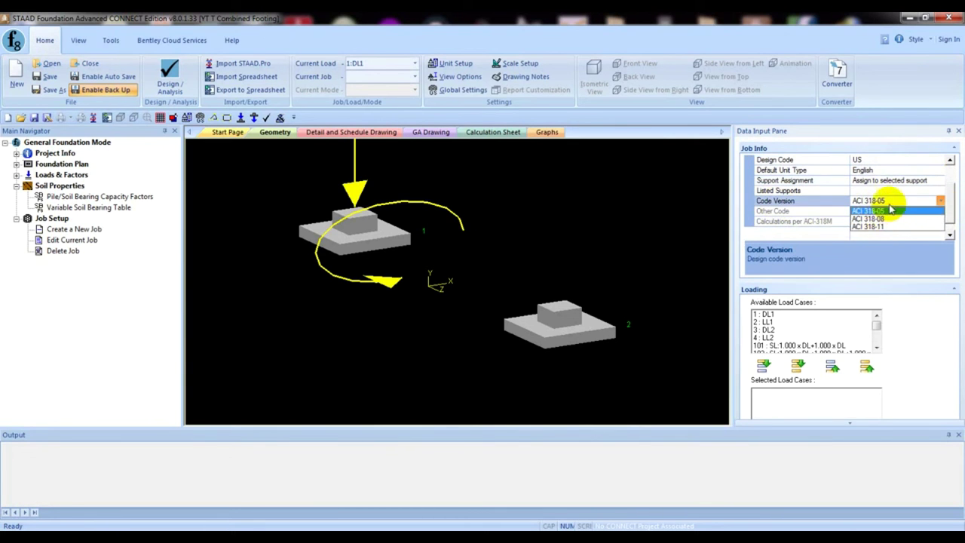
click(901, 211)
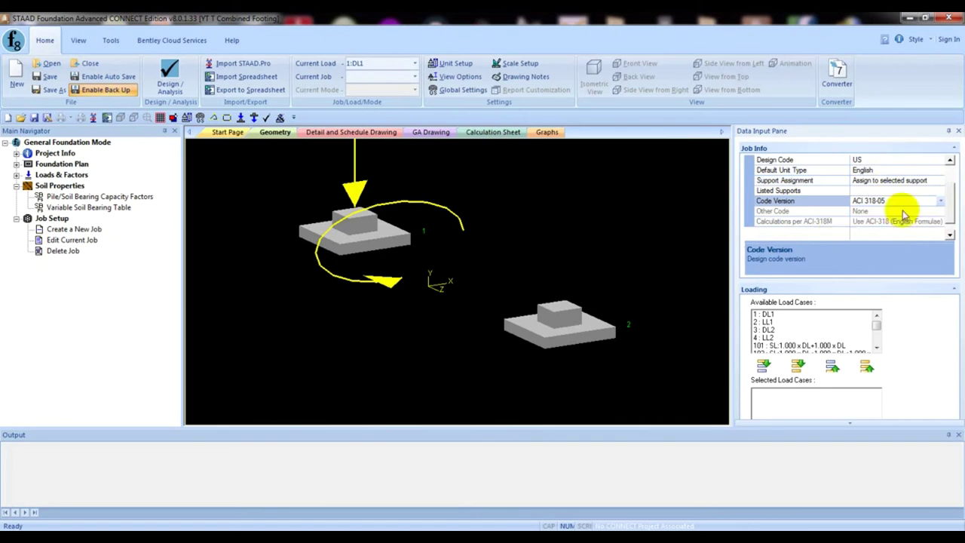
click(951, 203)
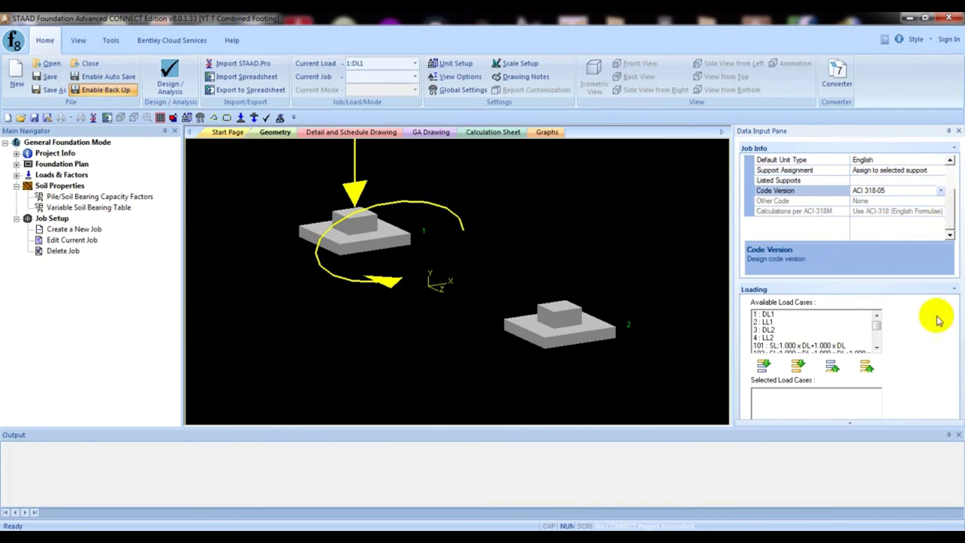
Include all load cases except DL1, LL1, DL2 and LL2 in the CF job and create the job
click(796, 367)
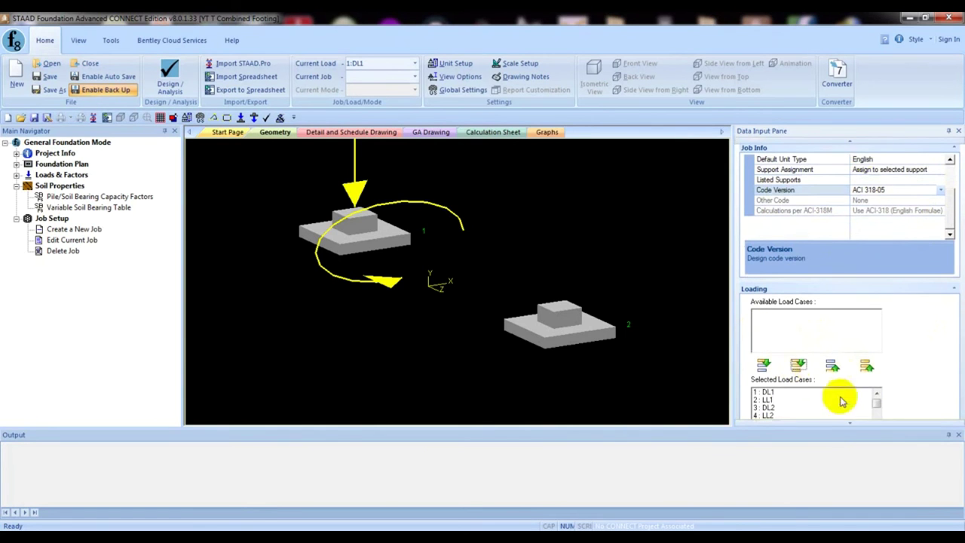
click(849, 424)
drag(763, 331, 772, 353)
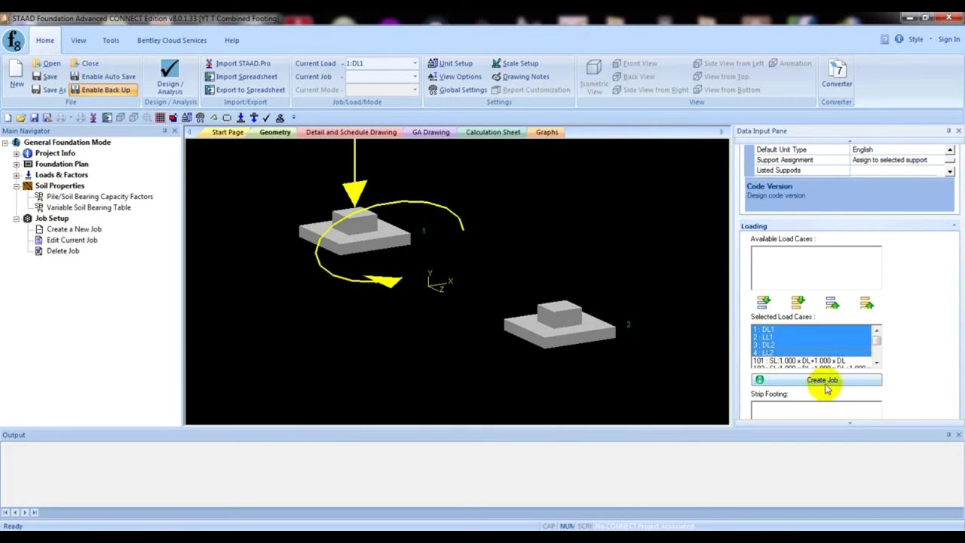
click(832, 305)
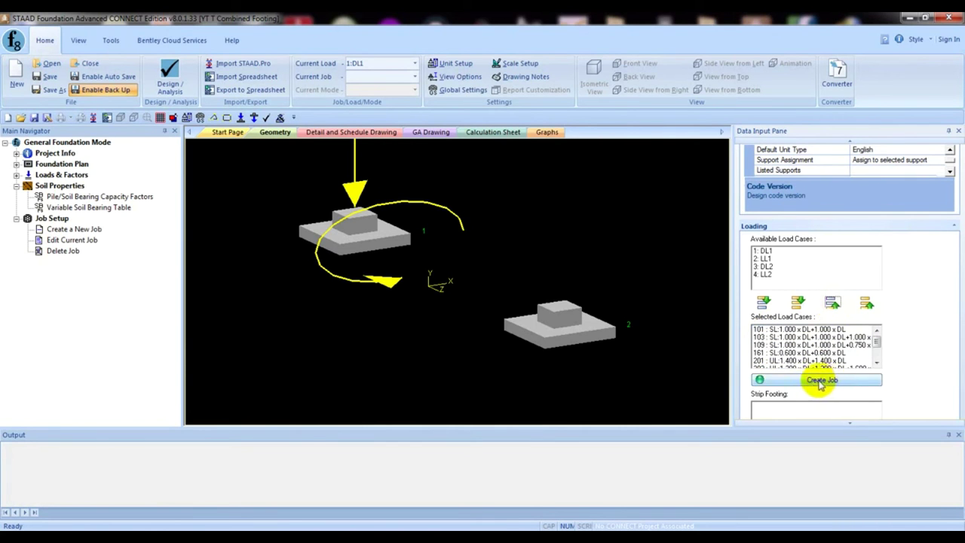
click(847, 424)
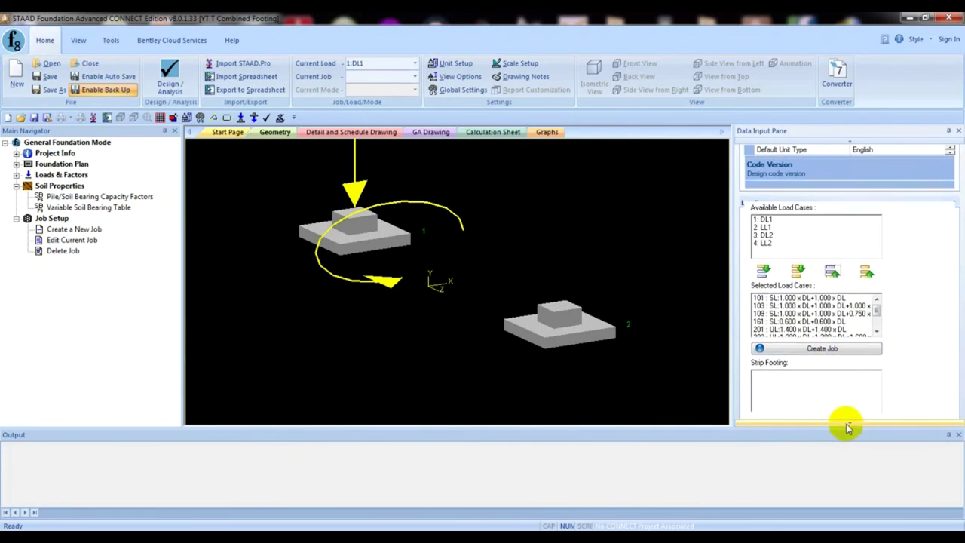
click(823, 317)
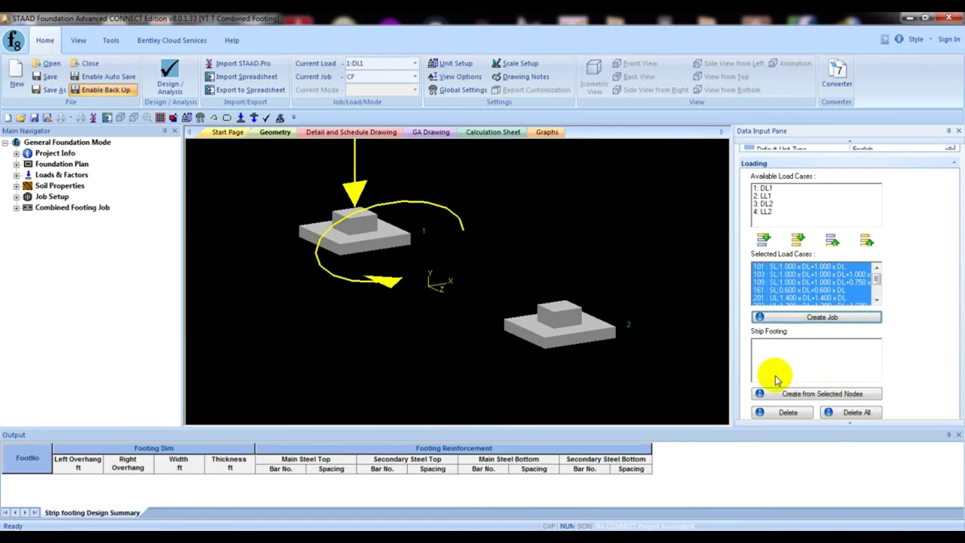
Select both column supports in the model and create a strip footing from the selected nodes
mouse_move(618, 301)
mouse_down()
mouse_move(433, 226)
mouse_move(531, 311)
mouse_up()
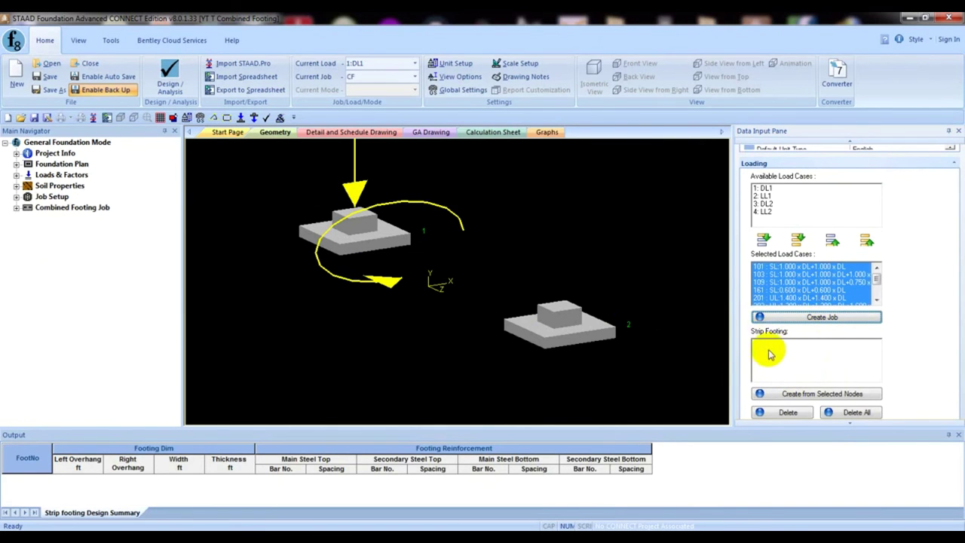
mouse_move(568, 222)
mouse_down()
mouse_move(304, 200)
mouse_move(301, 177)
mouse_move(318, 236)
mouse_move(646, 379)
mouse_move(692, 175)
mouse_move(547, 355)
mouse_move(273, 339)
mouse_move(279, 241)
mouse_up()
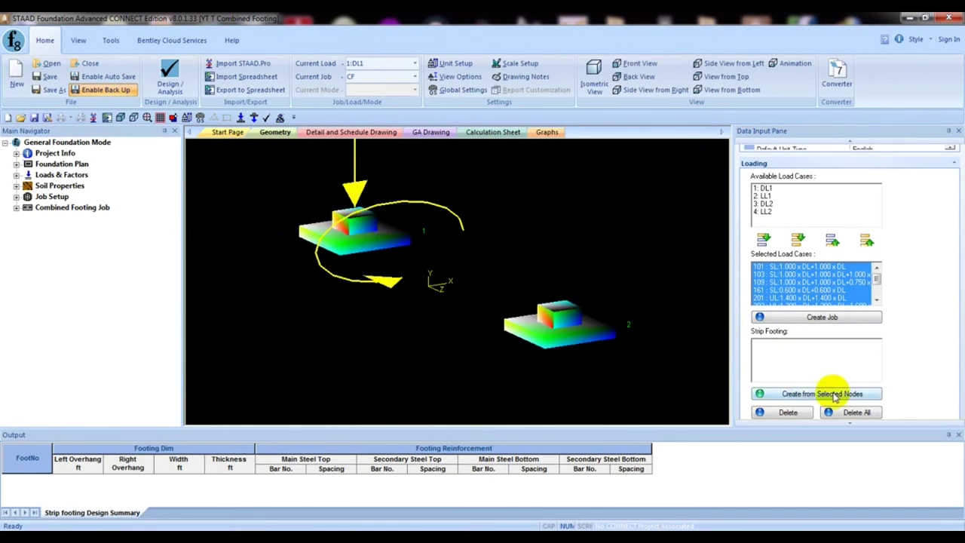
mouse_move(433, 242)
mouse_down()
mouse_move(520, 261)
mouse_move(621, 324)
mouse_up()
click(823, 395)
Look at the new combined footing in plan from the top
mouse_move(538, 295)
mouse_down()
mouse_move(342, 218)
mouse_move(404, 260)
mouse_move(358, 230)
mouse_move(453, 238)
mouse_move(410, 222)
mouse_move(387, 252)
mouse_move(495, 215)
mouse_move(482, 208)
mouse_up()
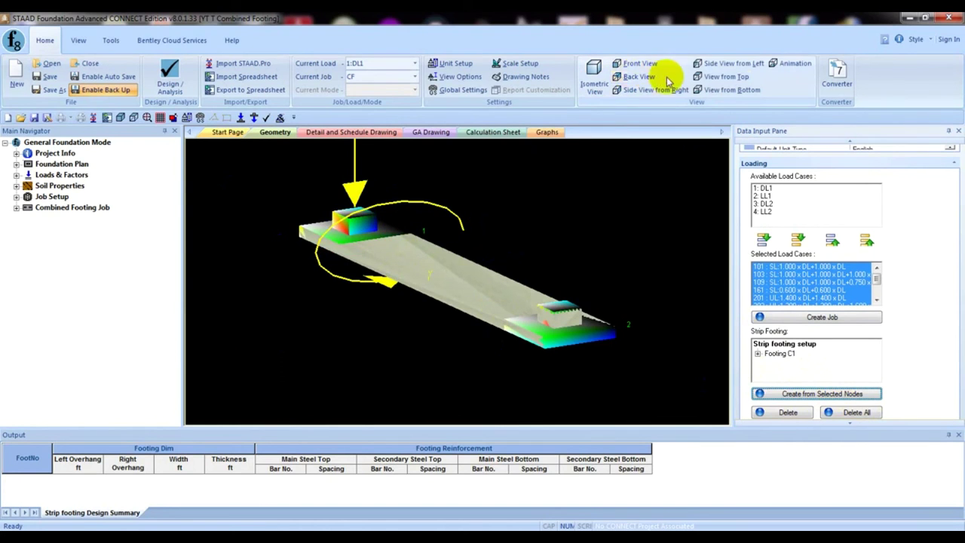
click(720, 77)
mouse_move(582, 161)
mouse_down()
mouse_move(508, 216)
mouse_move(453, 221)
mouse_move(387, 208)
mouse_move(478, 238)
mouse_up()
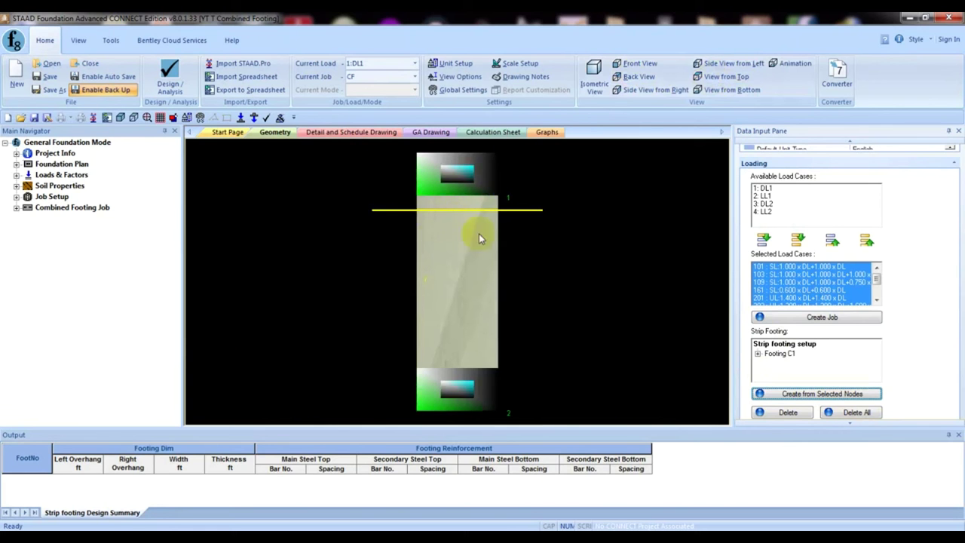
mouse_move(429, 140)
mouse_down()
mouse_move(420, 398)
mouse_move(432, 223)
mouse_up()
drag(510, 252, 497, 253)
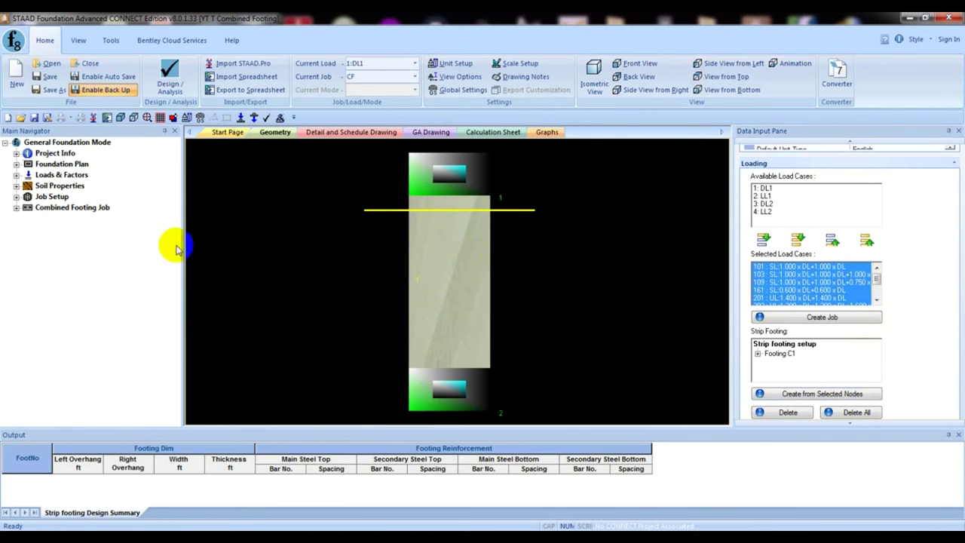
Set the unit weight of concrete to 150 lb/ft3 in the combined footing's concrete and reinforcement parameters
click(16, 208)
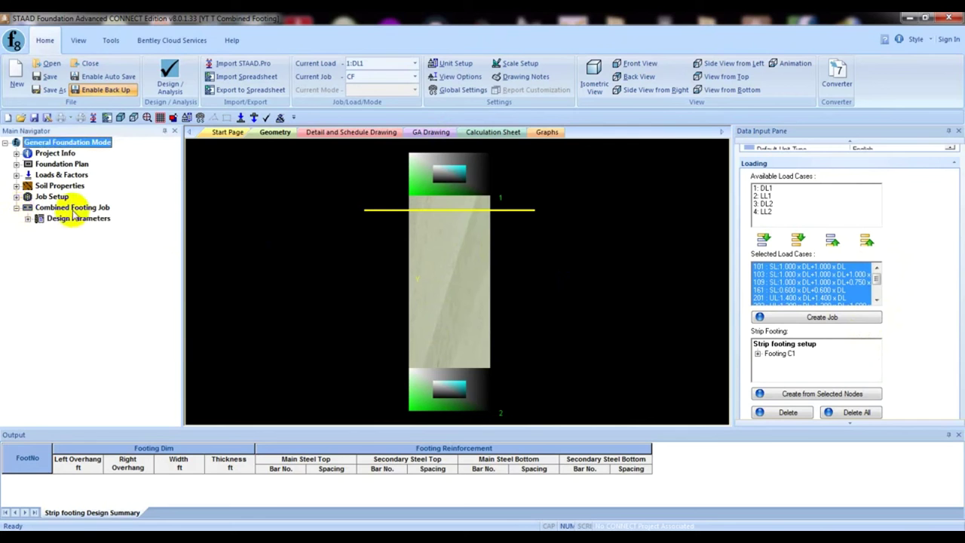
click(28, 219)
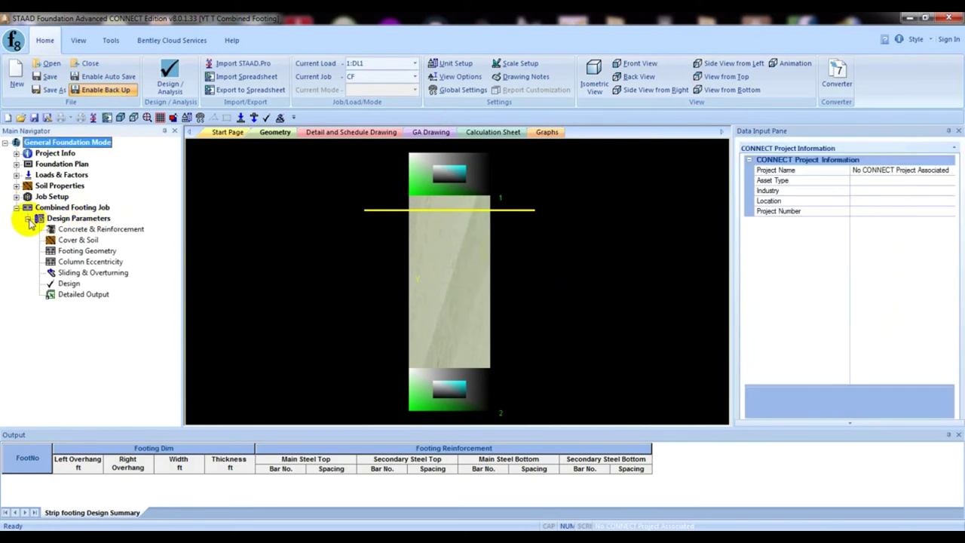
click(110, 232)
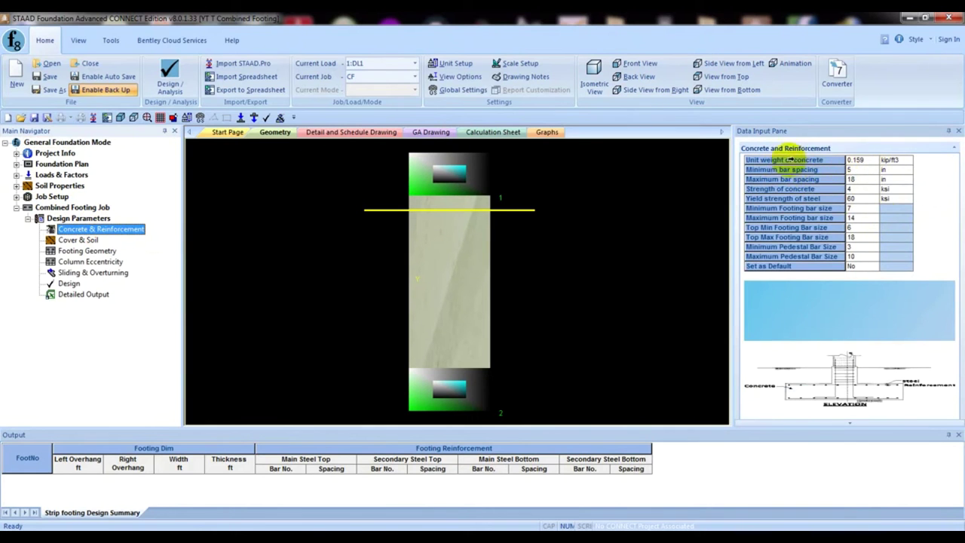
click(900, 162)
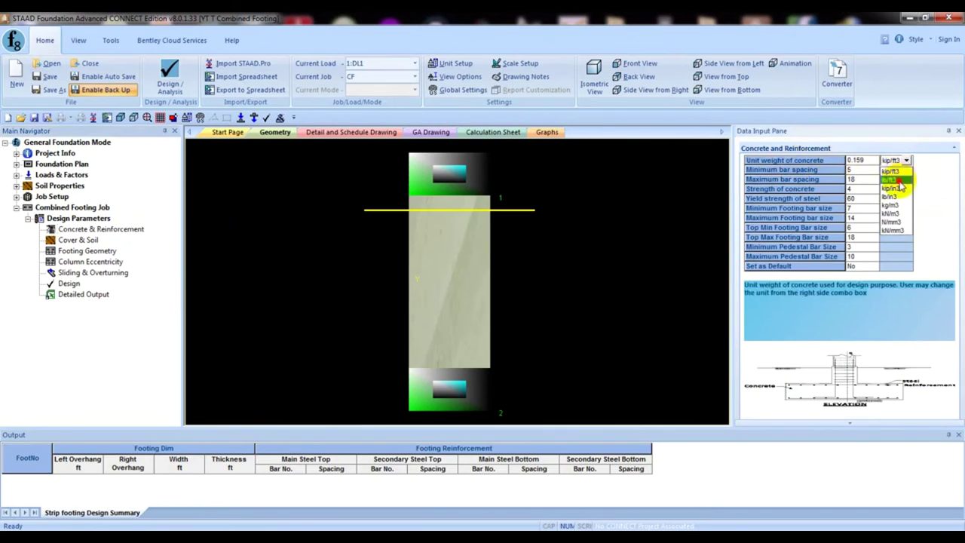
click(898, 180)
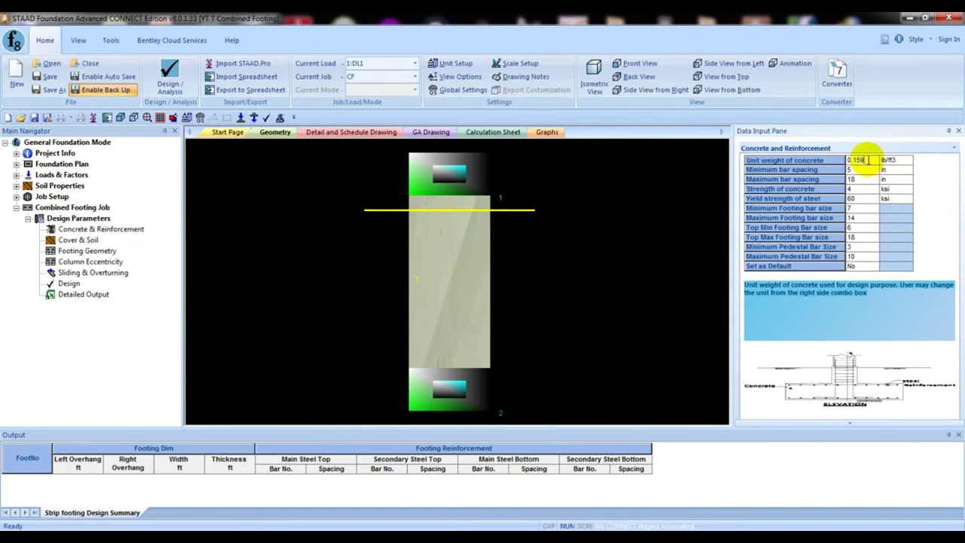
click(871, 160)
text(150)
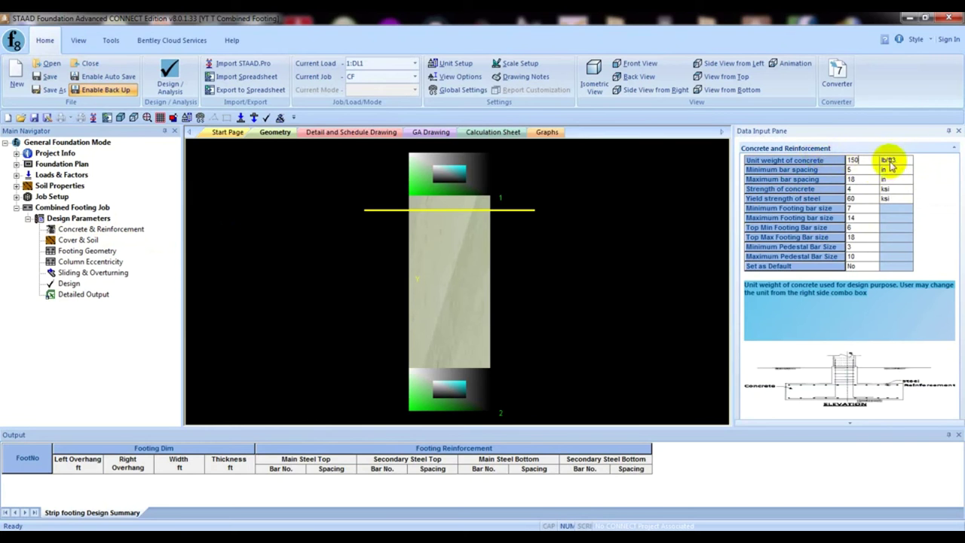
Set the strength of concrete to 3 ksi, keeping the minimum bar spacing at 5 in and steel yield strength at 60 ksi
click(865, 172)
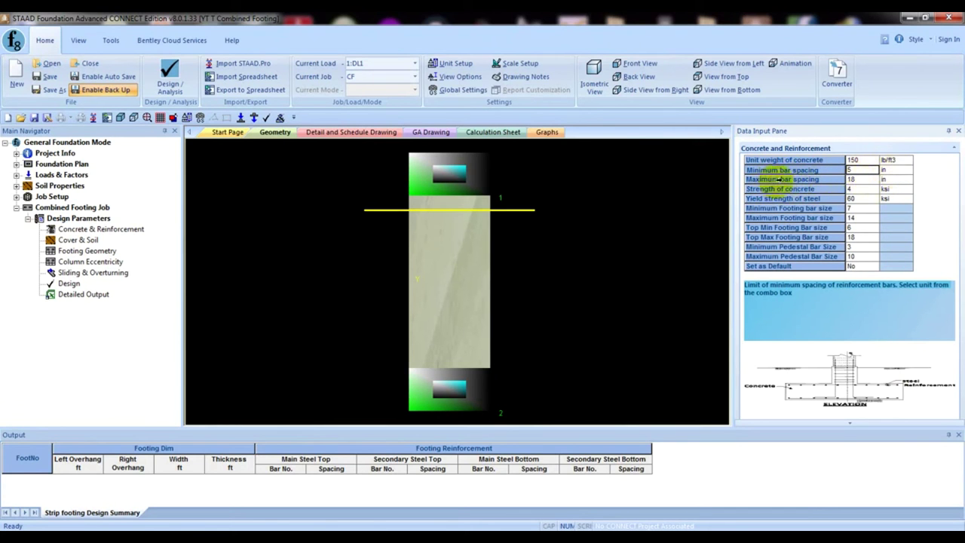
click(856, 171)
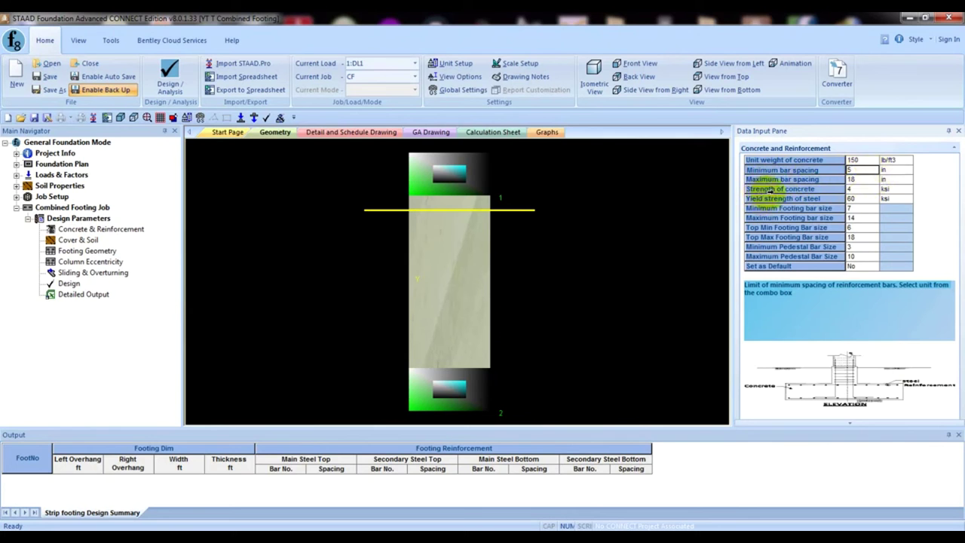
click(853, 190)
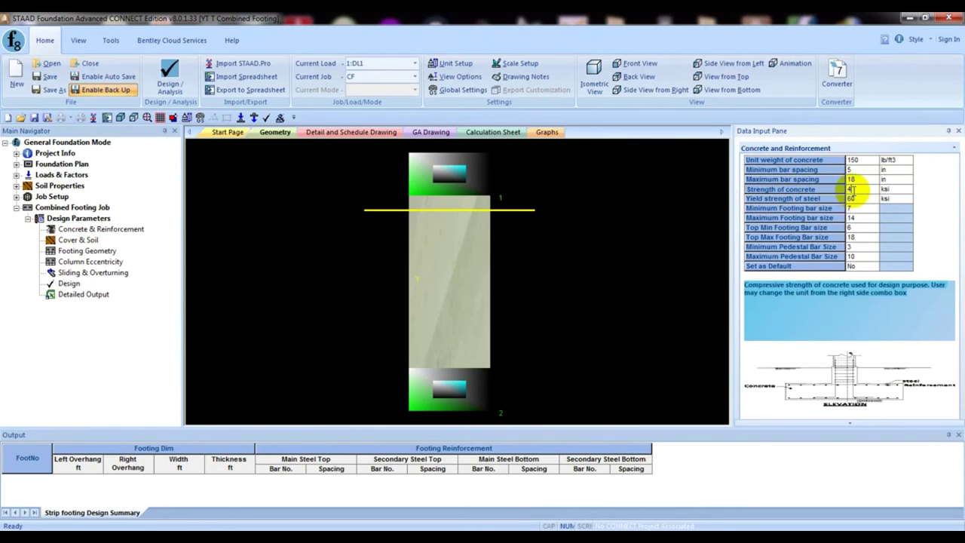
click(838, 189)
click(846, 198)
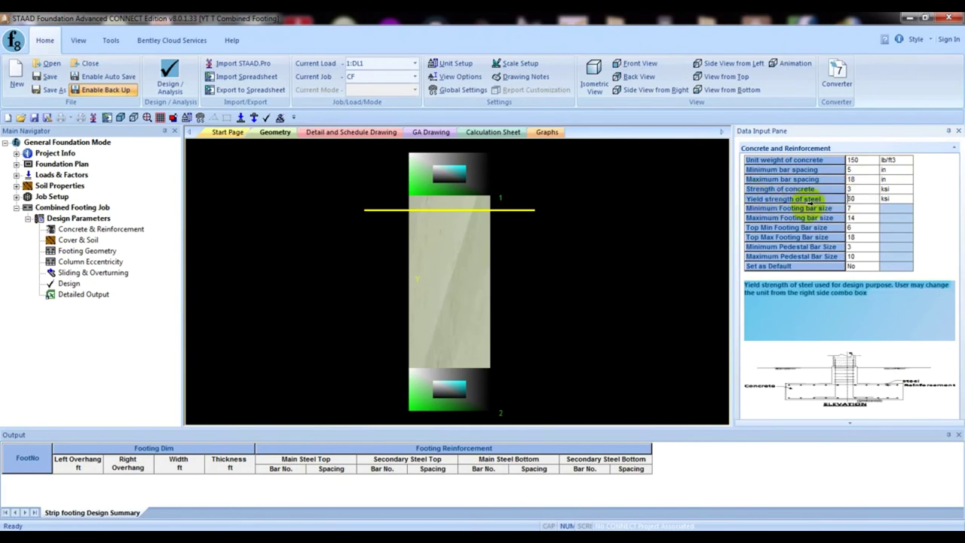
click(860, 199)
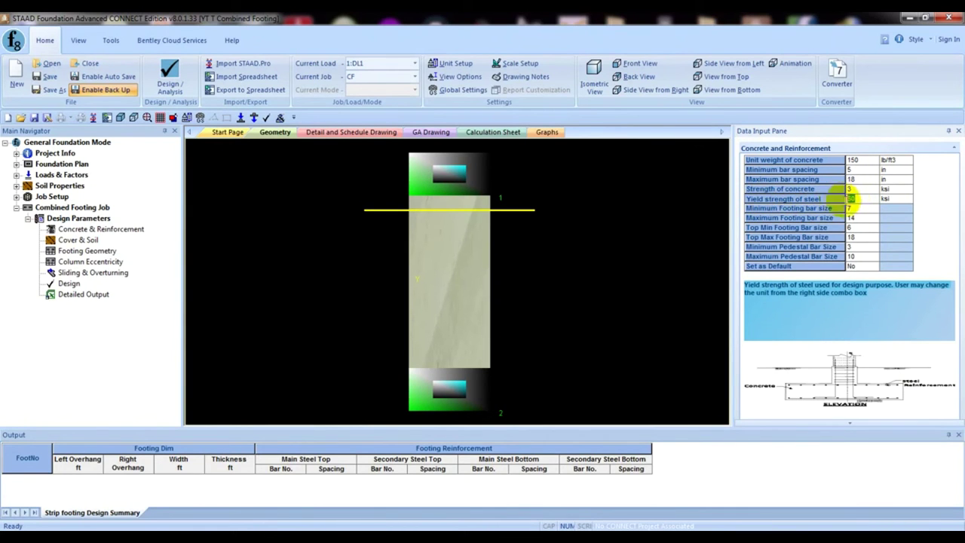
Set the minimum footing bar size to 6 and the maximum footing bar size to 10
click(859, 209)
click(870, 210)
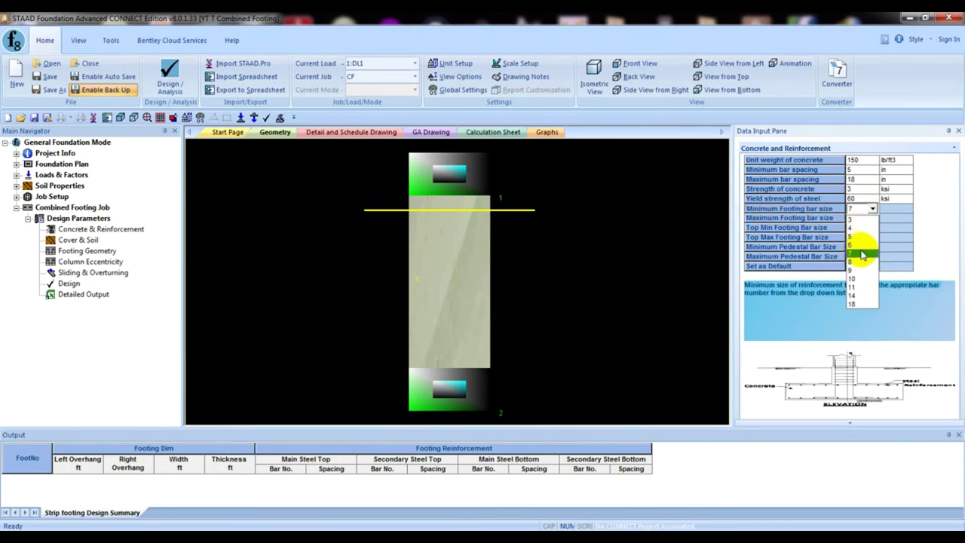
click(861, 255)
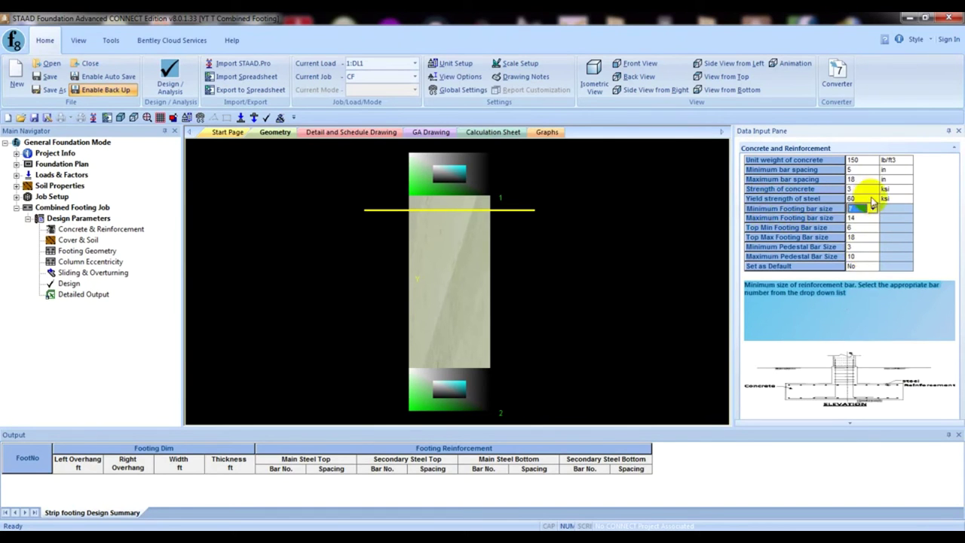
click(868, 210)
click(862, 251)
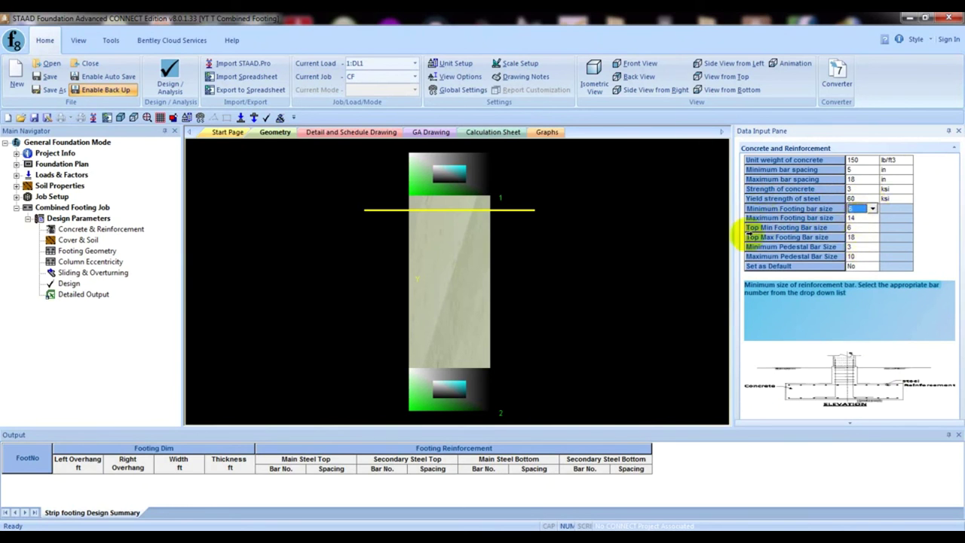
click(866, 218)
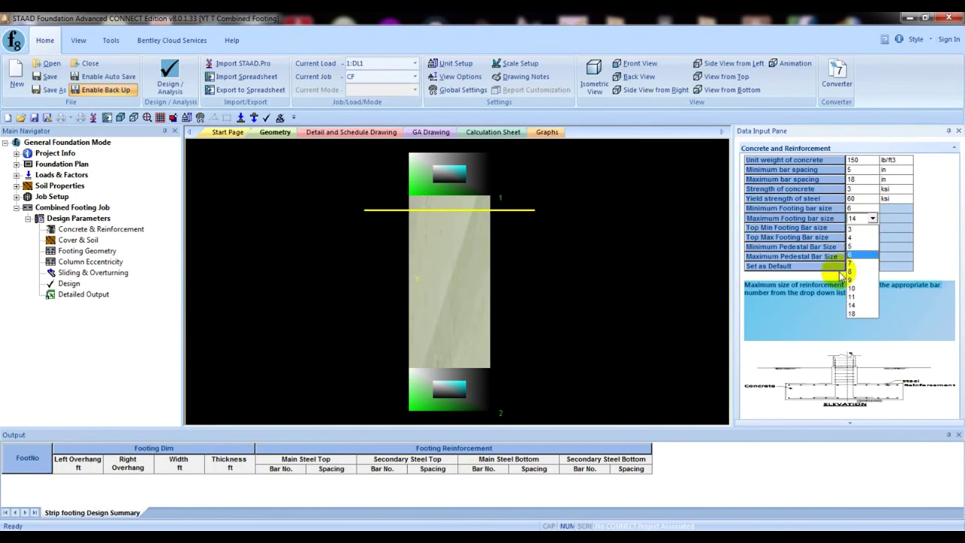
click(854, 293)
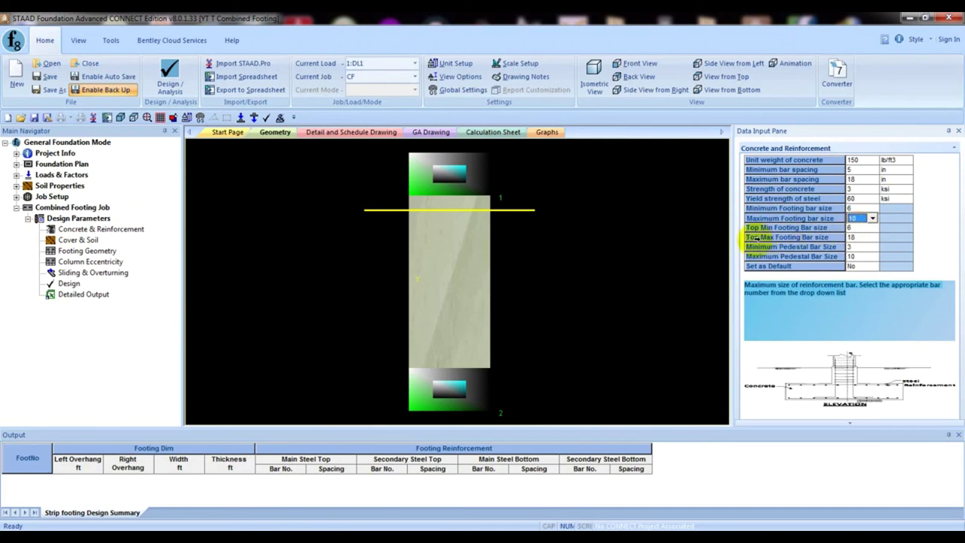
Set the top maximum footing bar size and the maximum pedestal bar size to 10, and open the Set as Default choices
click(857, 238)
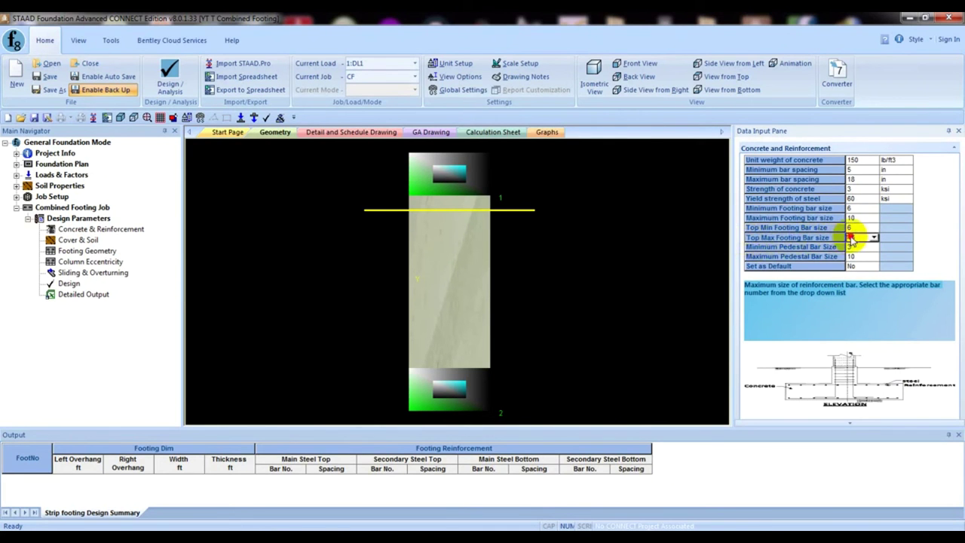
click(860, 238)
click(857, 308)
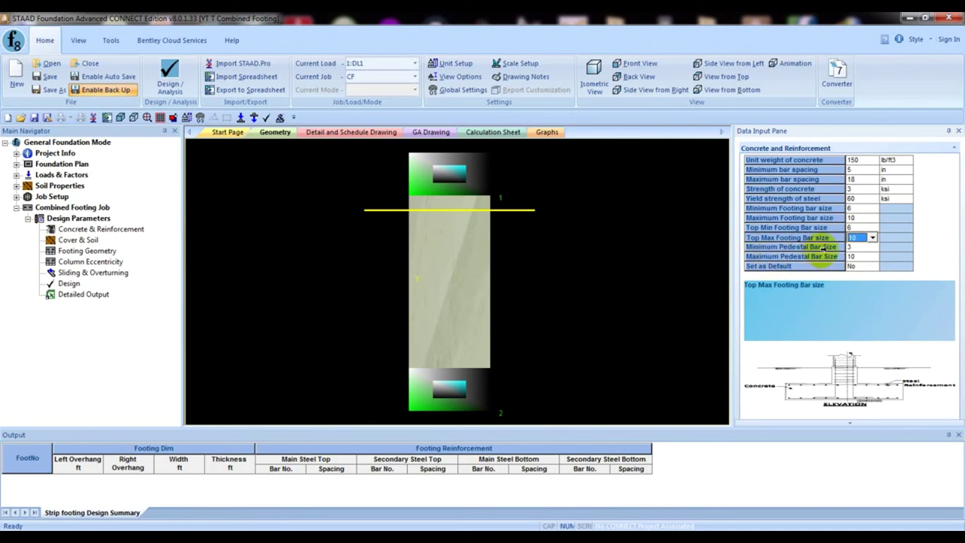
click(863, 257)
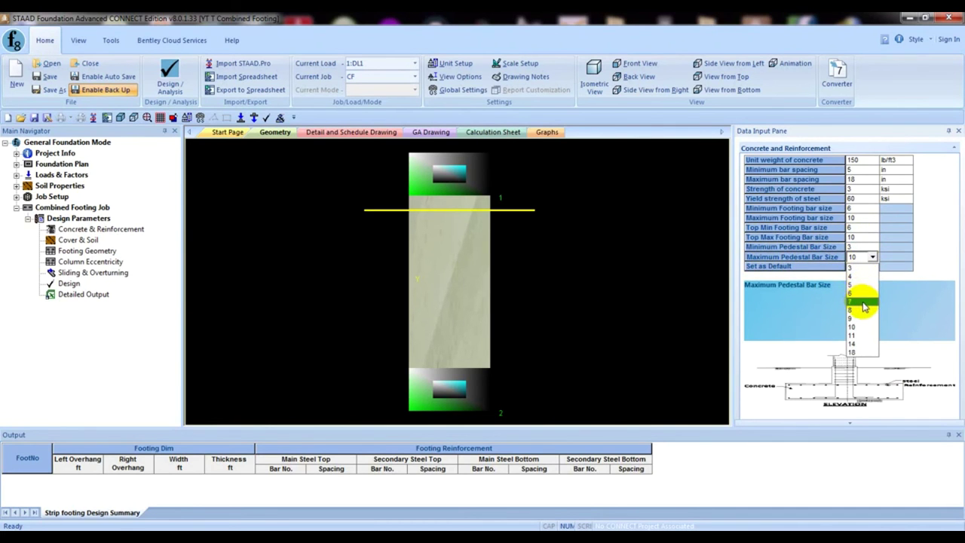
click(859, 326)
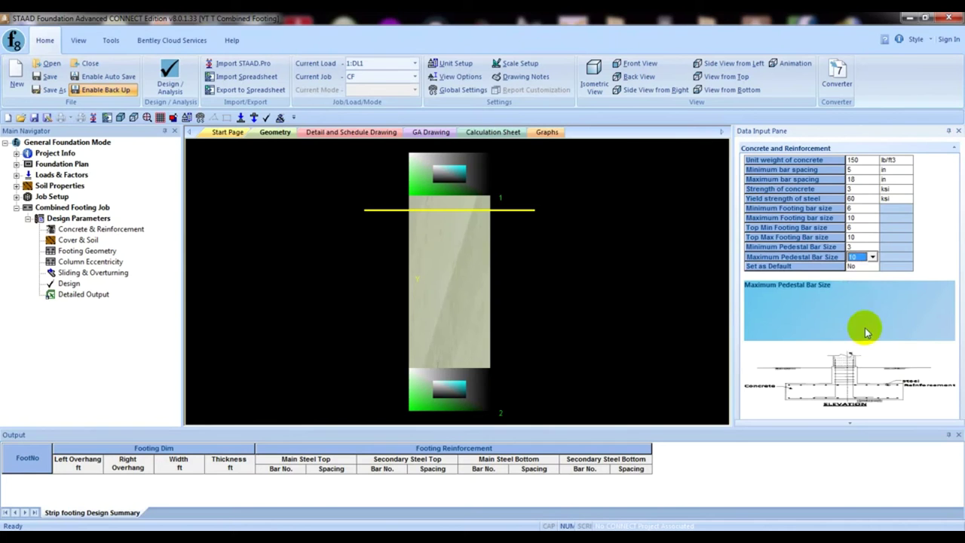
click(859, 266)
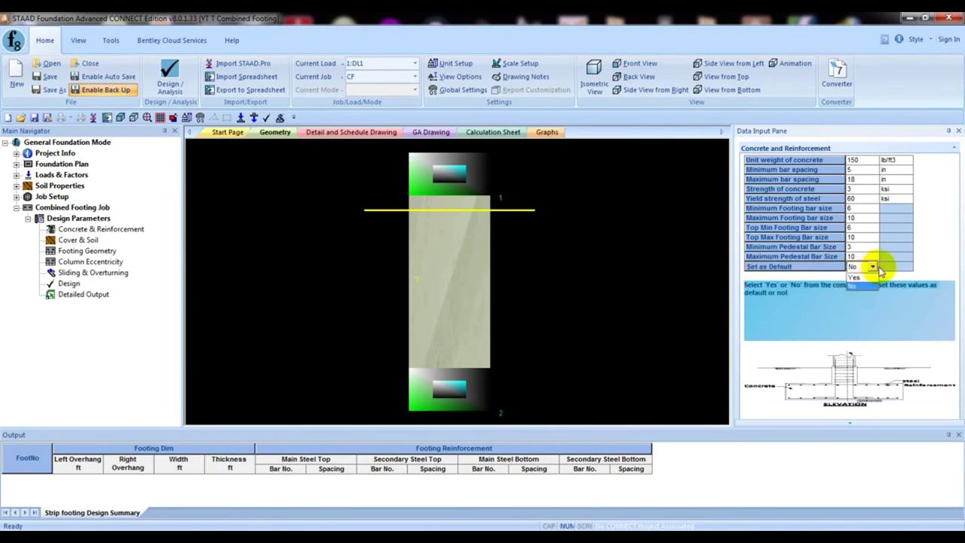
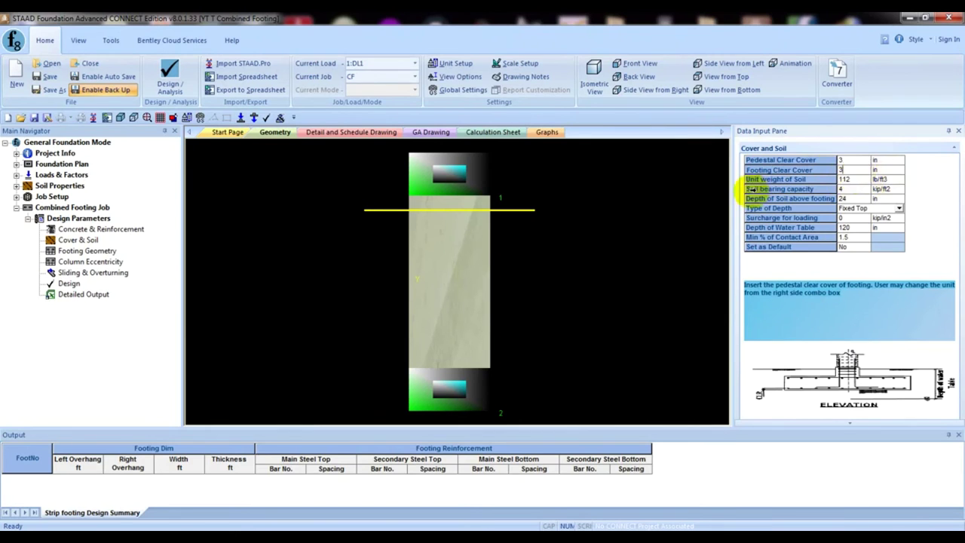
Set the depth of soil above the footing to 3 ft in the cover and soil parameters
click(845, 189)
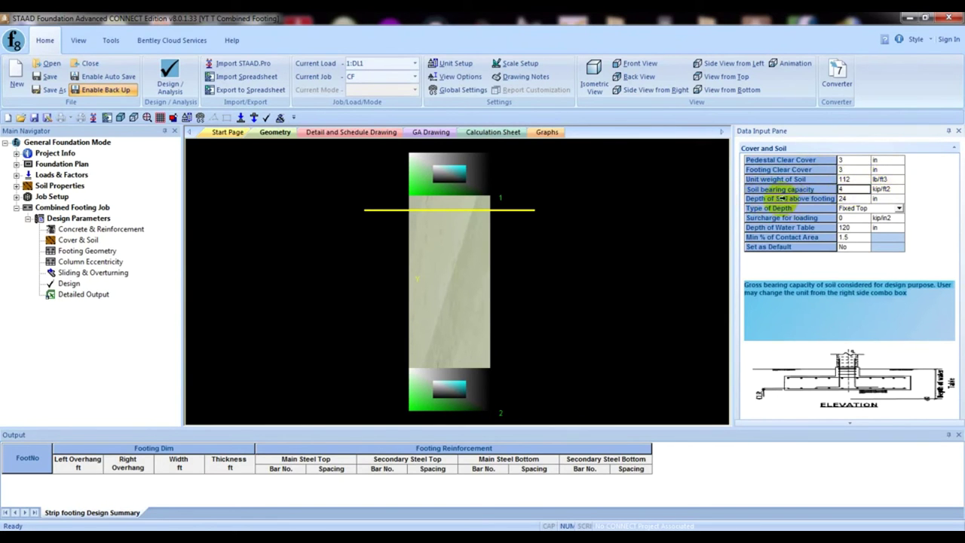
click(852, 199)
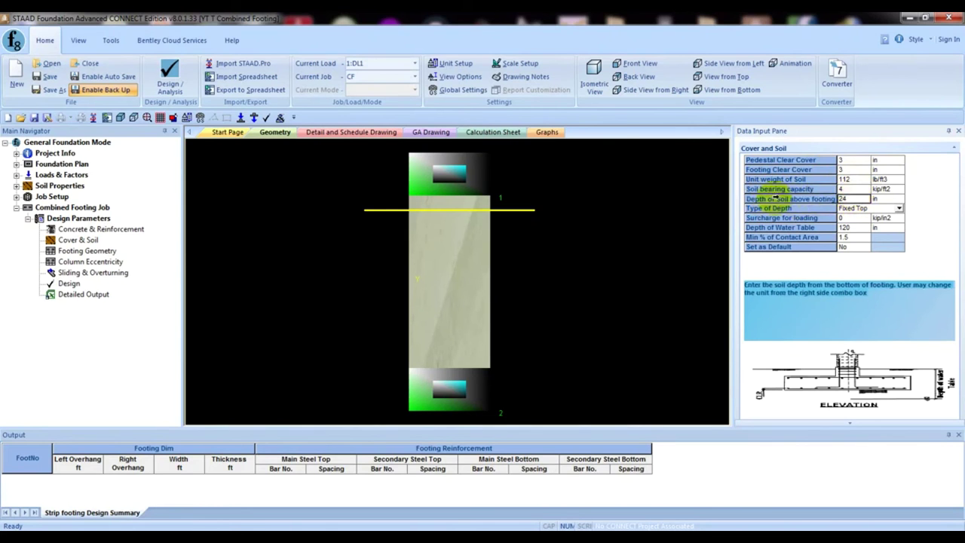
click(880, 198)
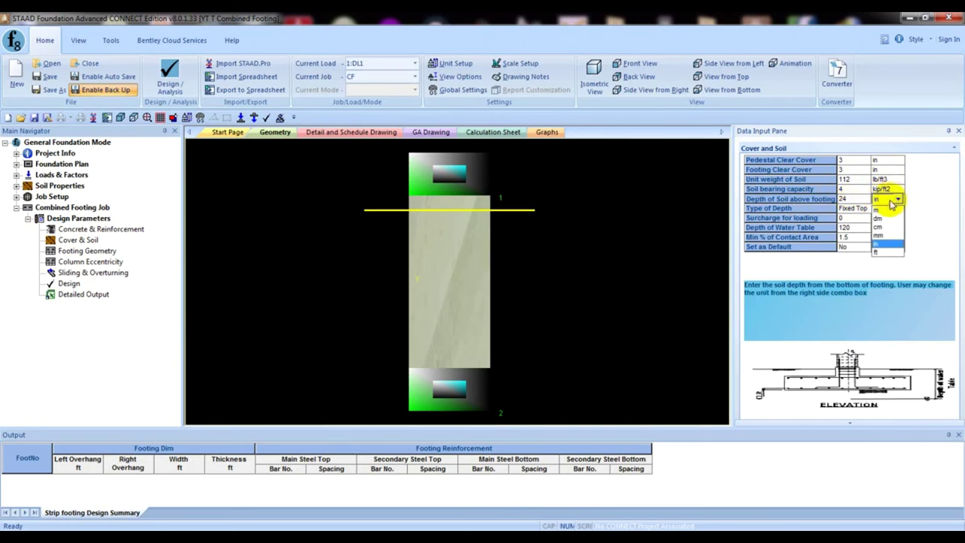
click(887, 251)
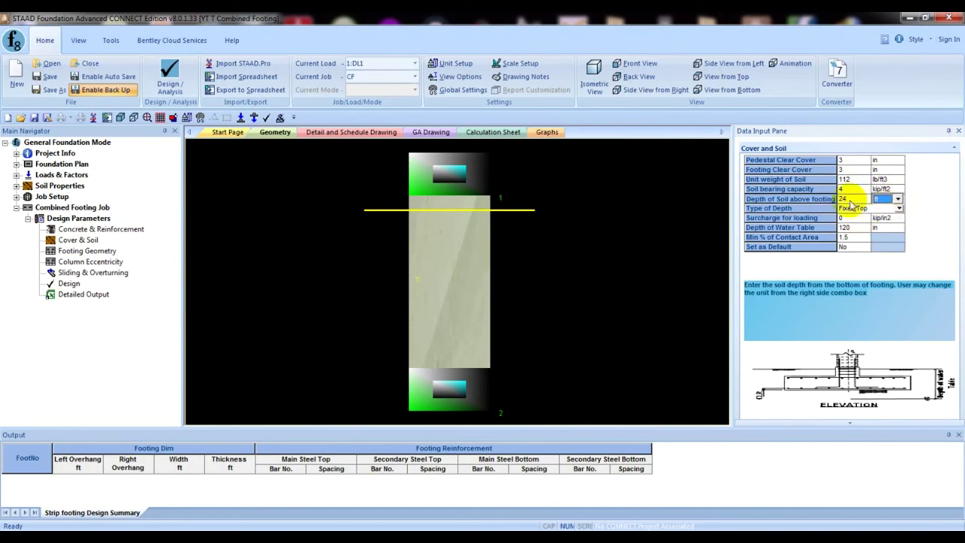
click(815, 194)
text(3)
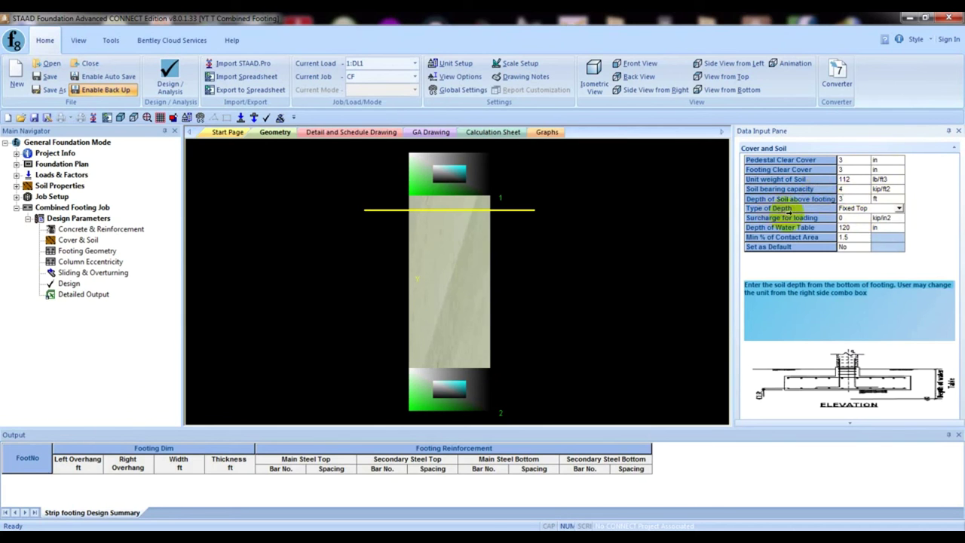
Choose Fixed Top as the type of depth and set the cover and soil values as default with Yes
click(862, 209)
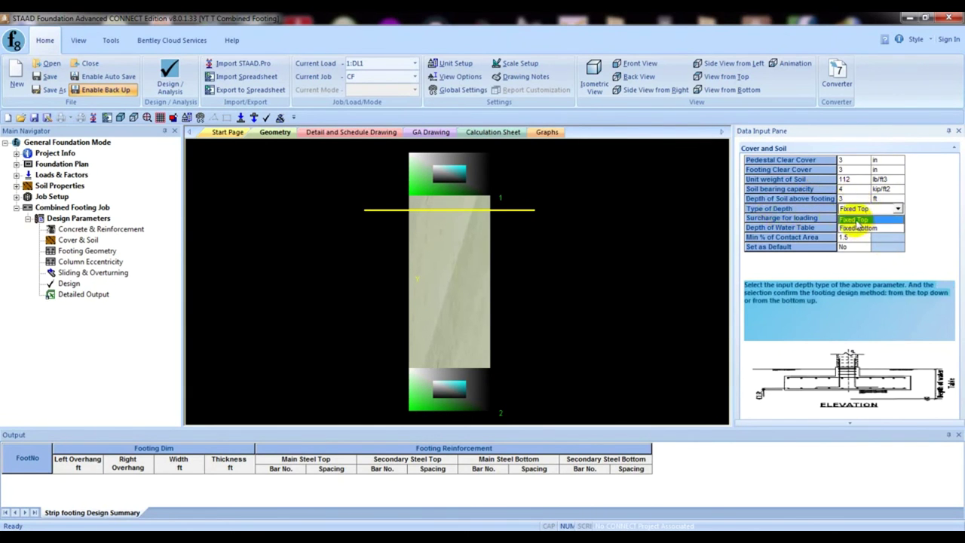
click(865, 219)
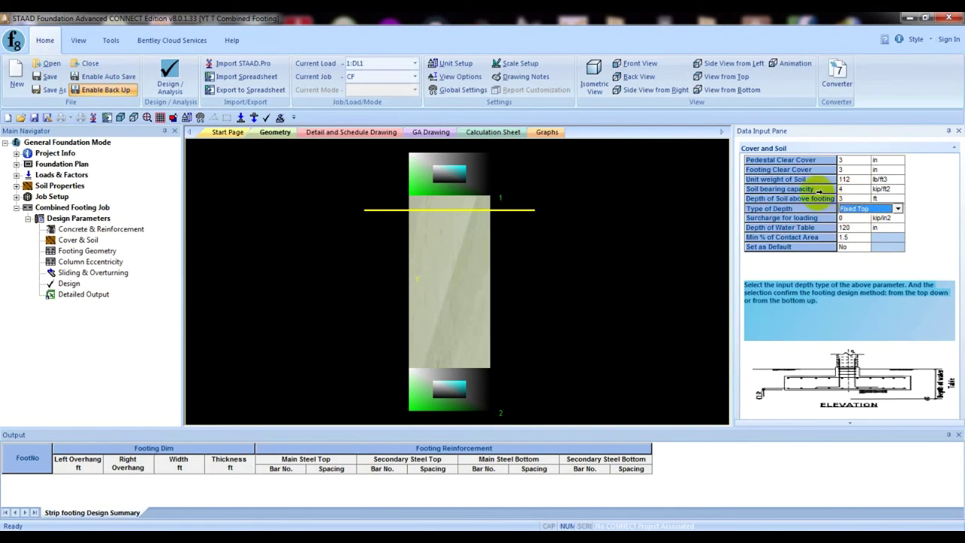
click(856, 228)
click(861, 229)
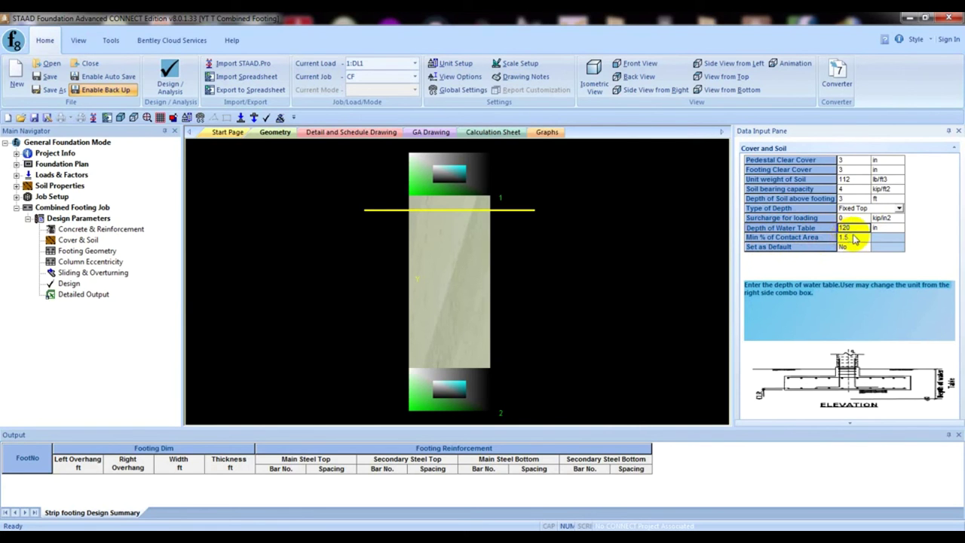
click(846, 246)
click(848, 247)
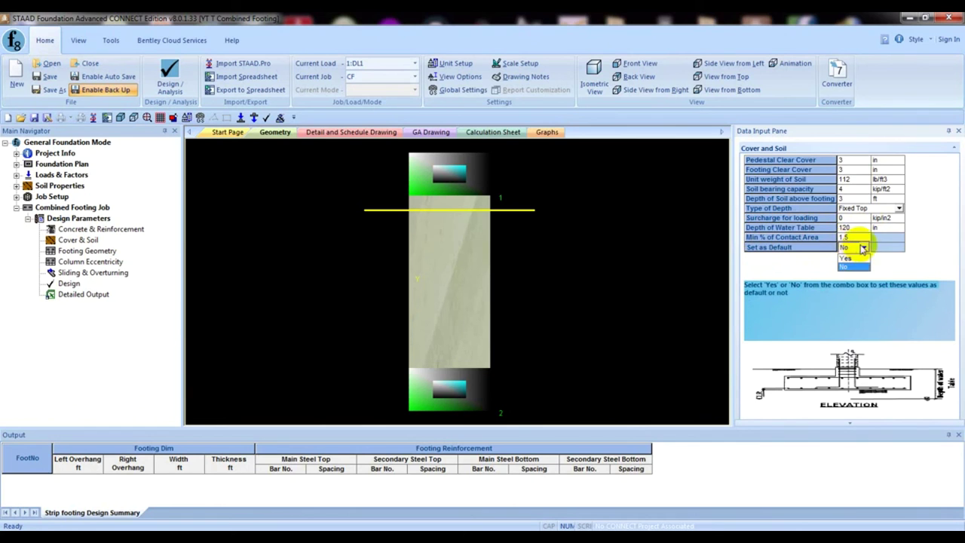
click(850, 257)
click(547, 284)
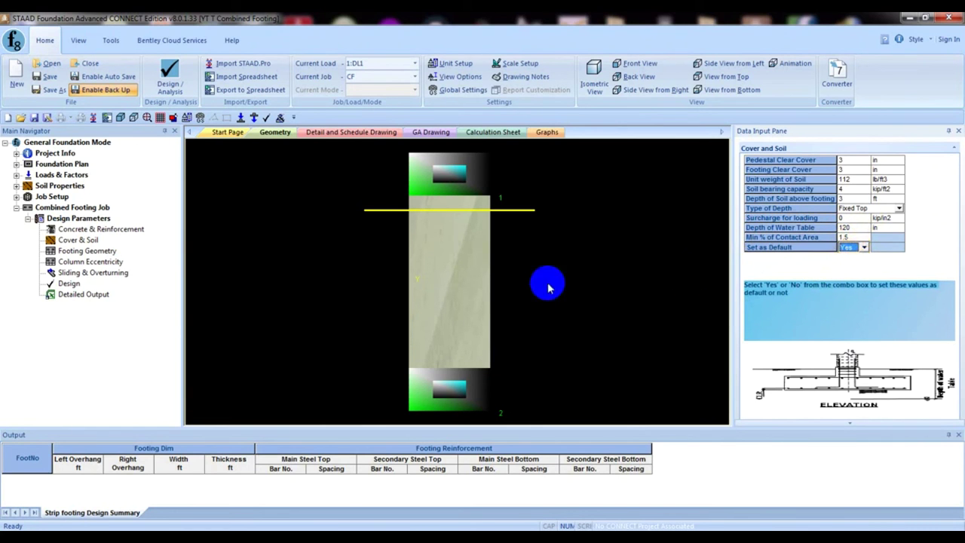
Open the footing geometry parameters, try Set Dimension as the design type and return to Calculate Dimension
click(86, 252)
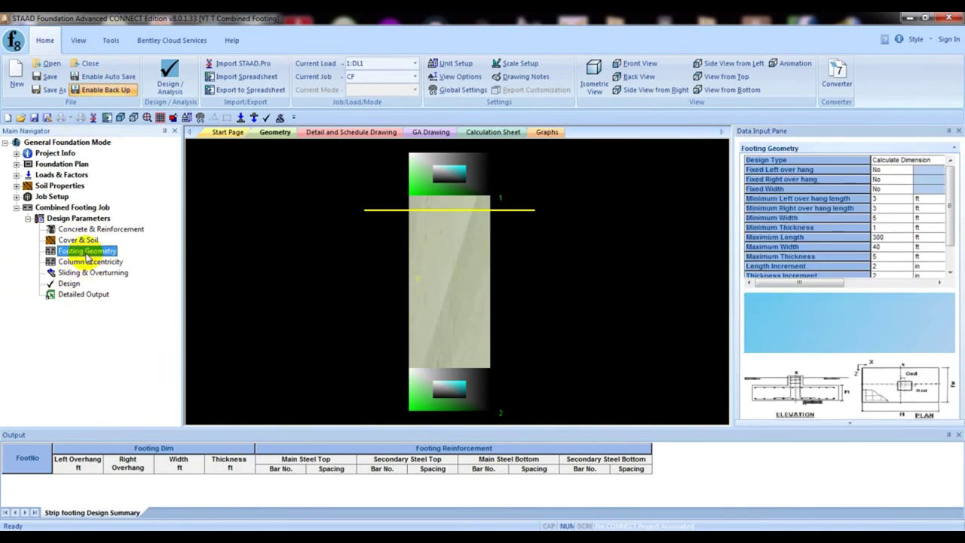
click(564, 215)
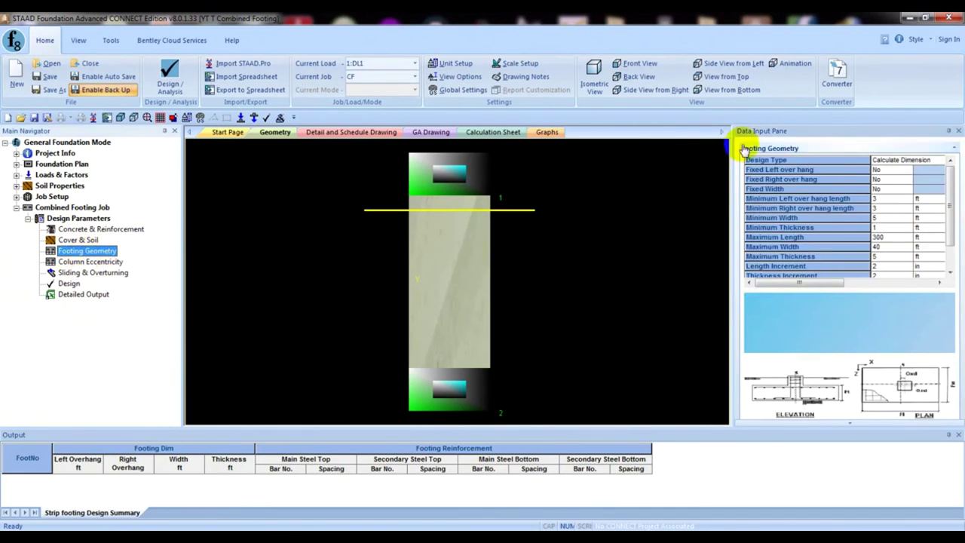
click(920, 159)
click(920, 160)
click(909, 182)
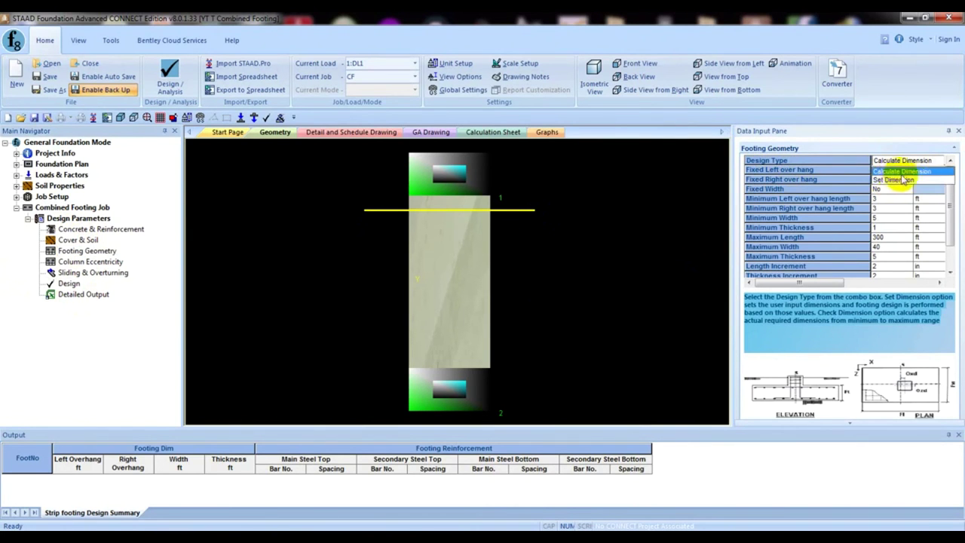
click(912, 161)
click(909, 182)
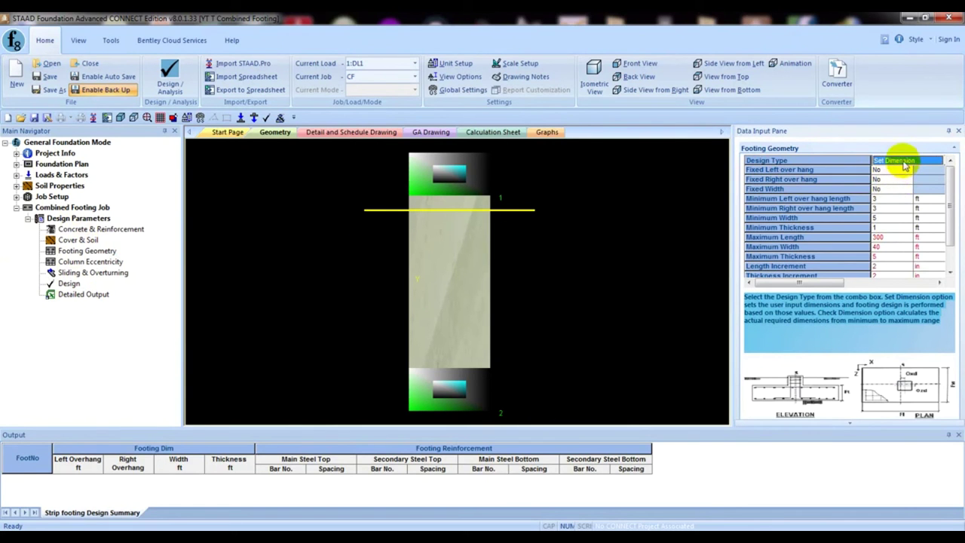
click(907, 162)
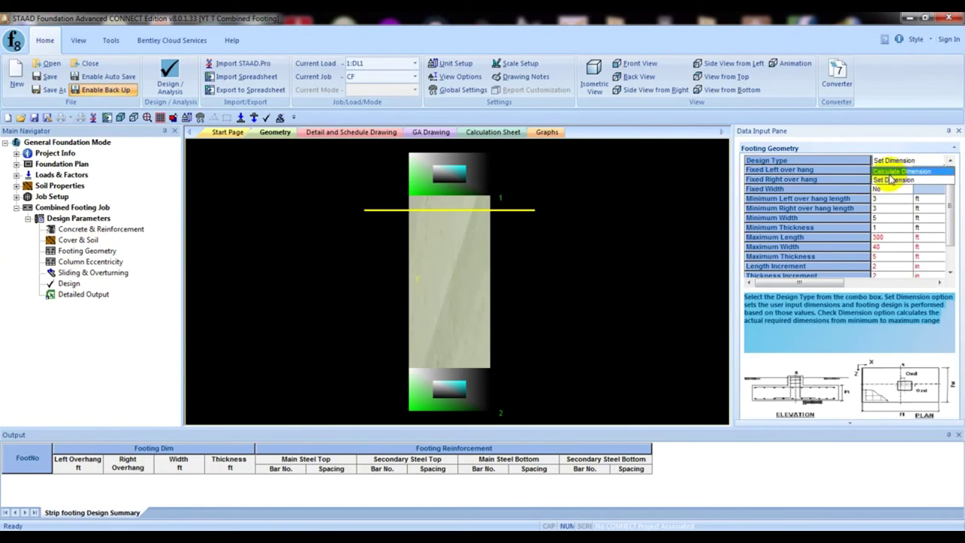
click(897, 171)
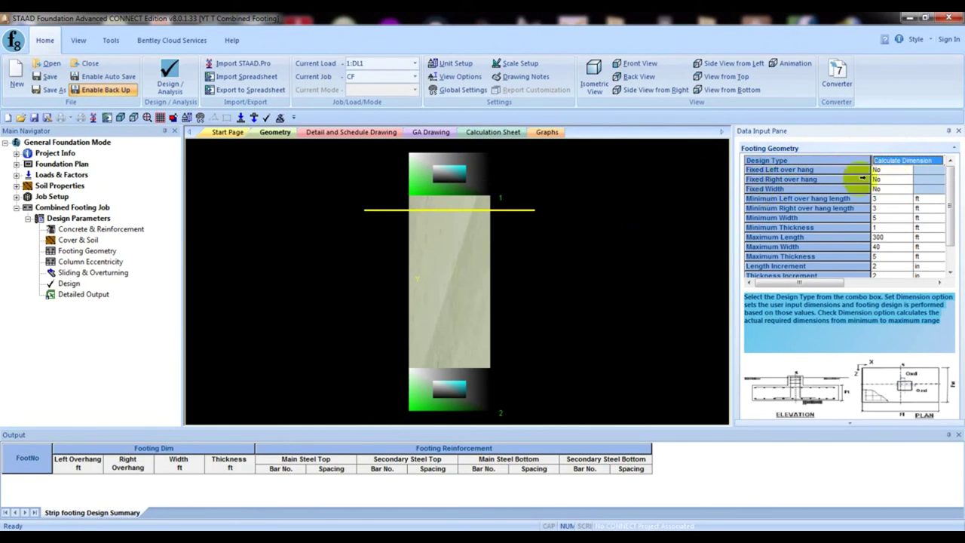
Choose No for the fixed left overhang in the footing geometry
click(890, 171)
click(879, 184)
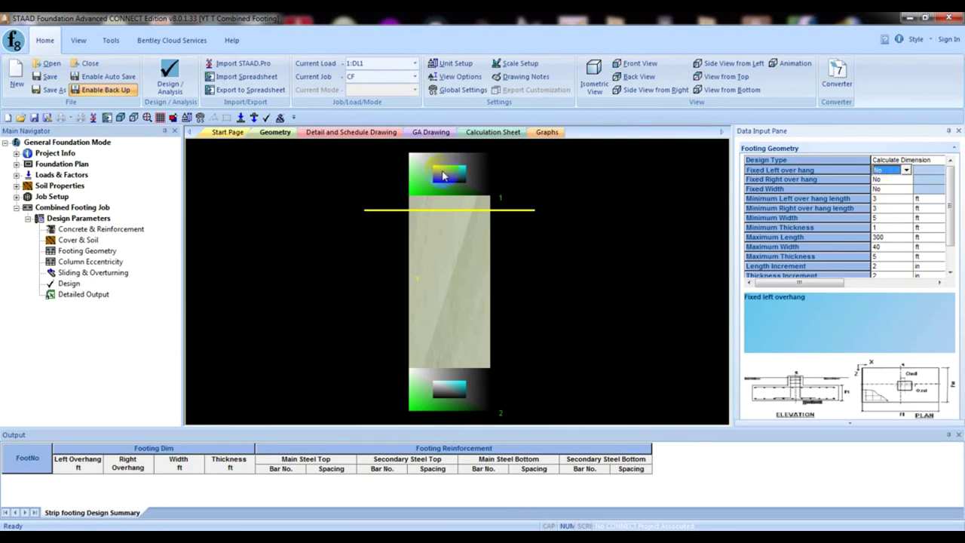
mouse_move(443, 176)
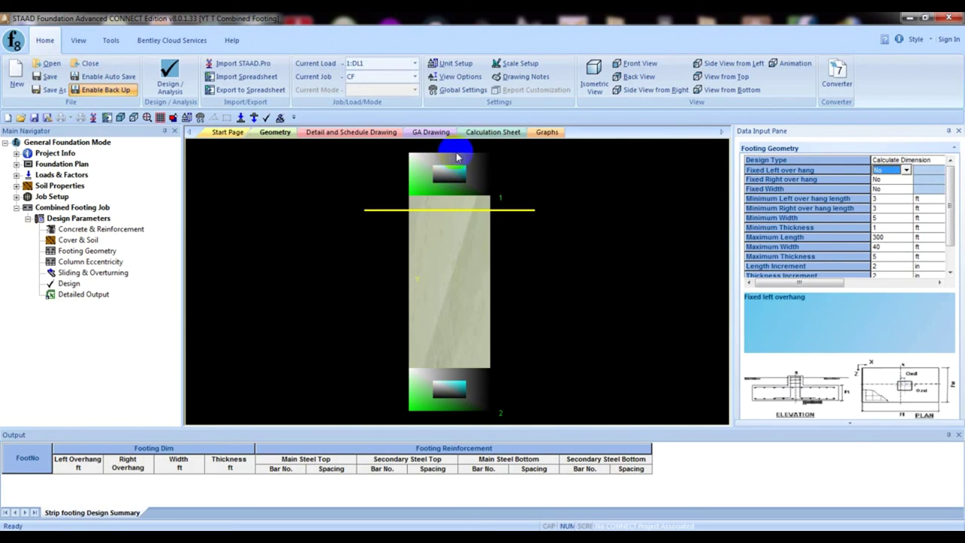
mouse_move(456, 157)
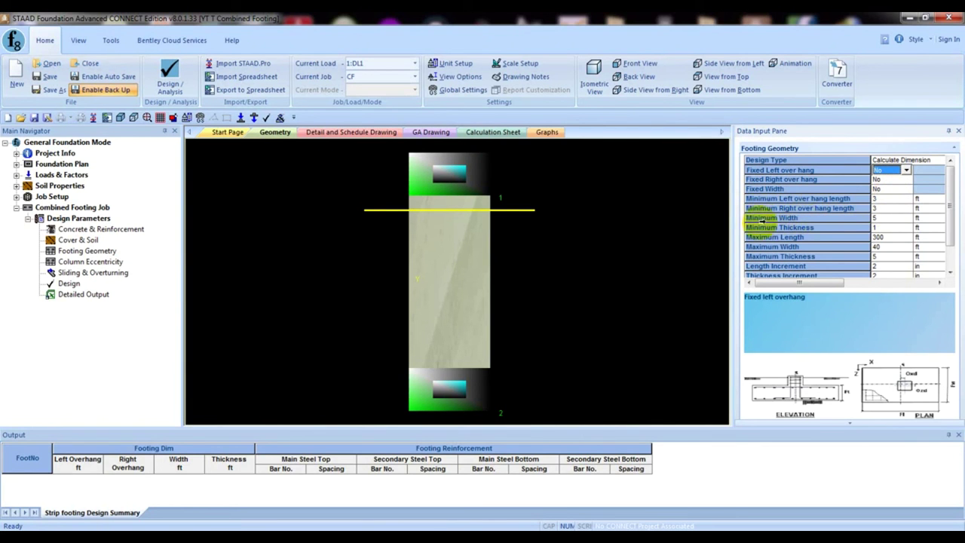
Set the footing's maximum length to 20 ft and its maximum width to 10 ft
click(889, 220)
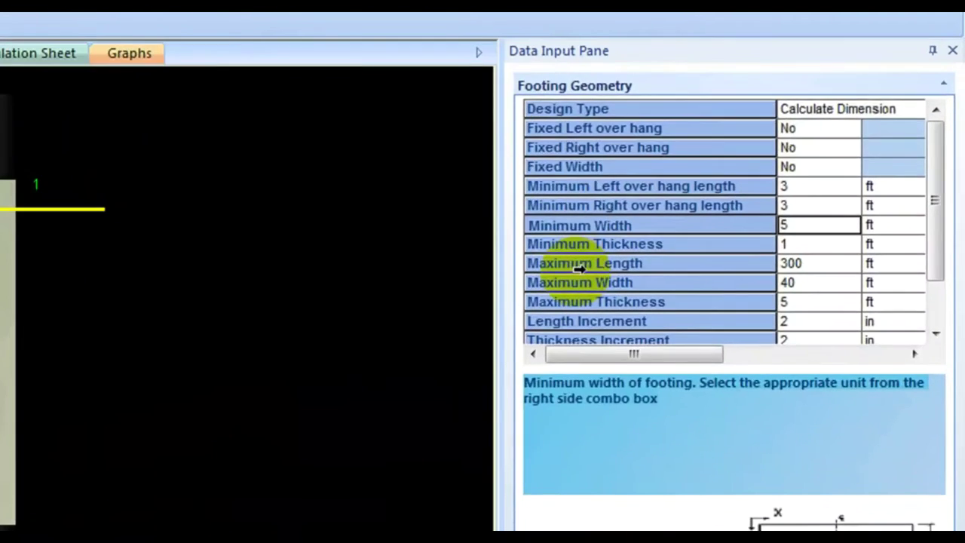
click(801, 263)
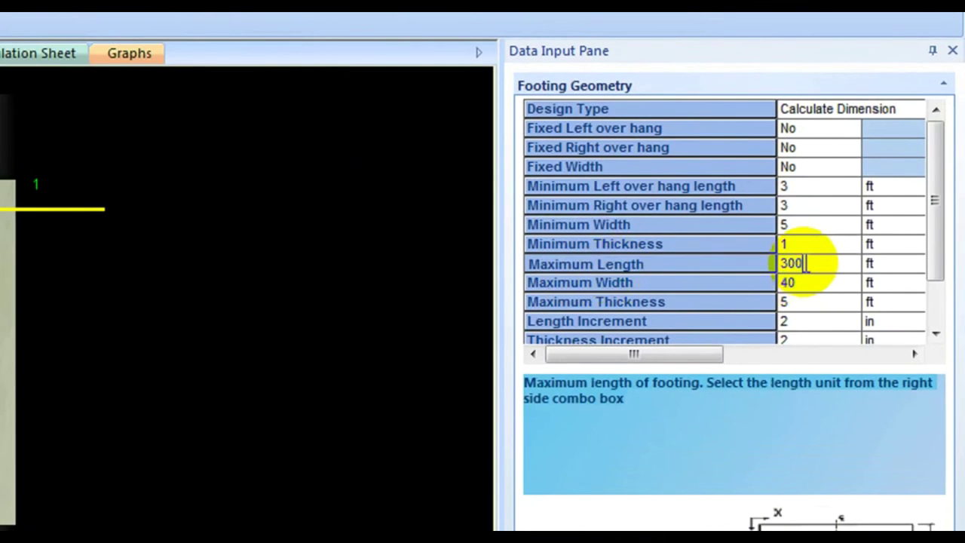
click(772, 265)
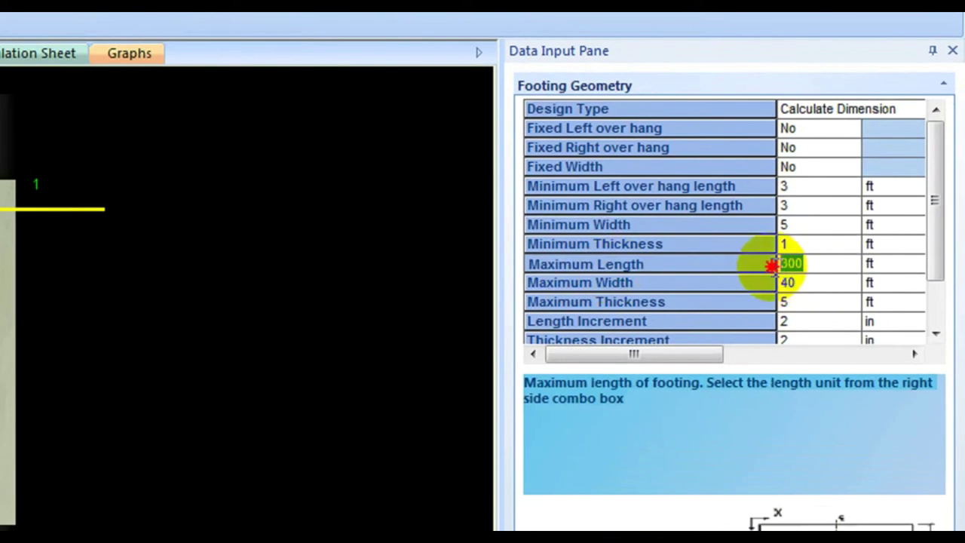
text(20)
click(811, 285)
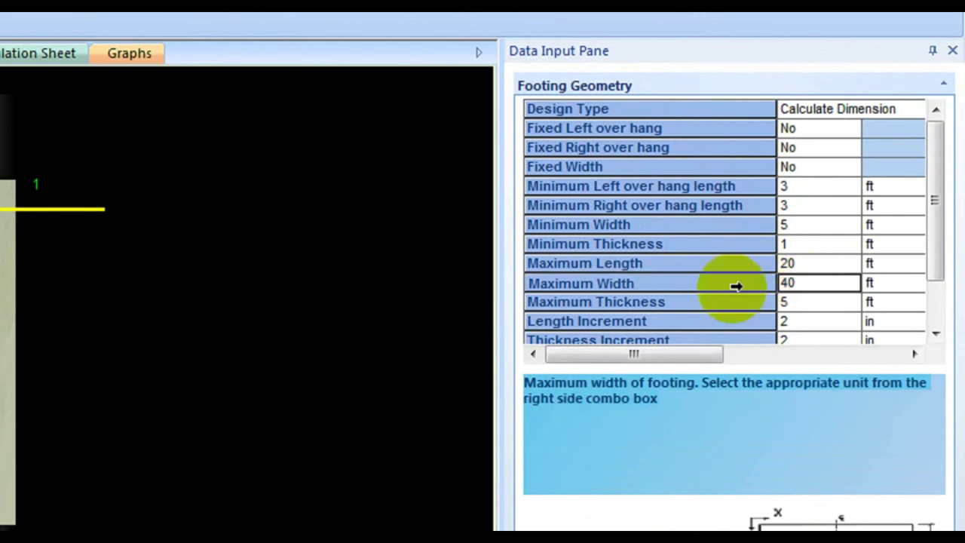
double_click(814, 274)
text(10)
Review the maximum thickness and the length and thickness increments, then set the footing geometry values as default with Yes
click(801, 304)
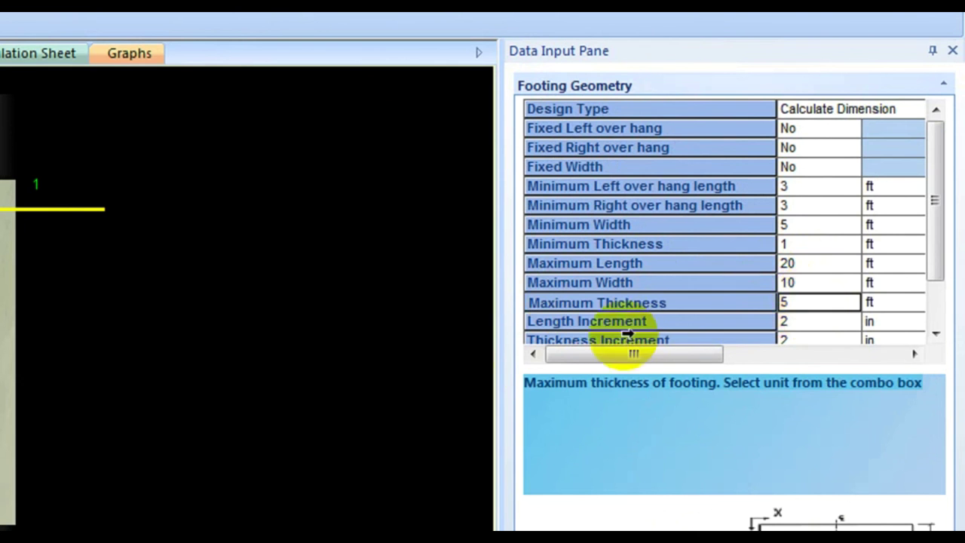
click(588, 320)
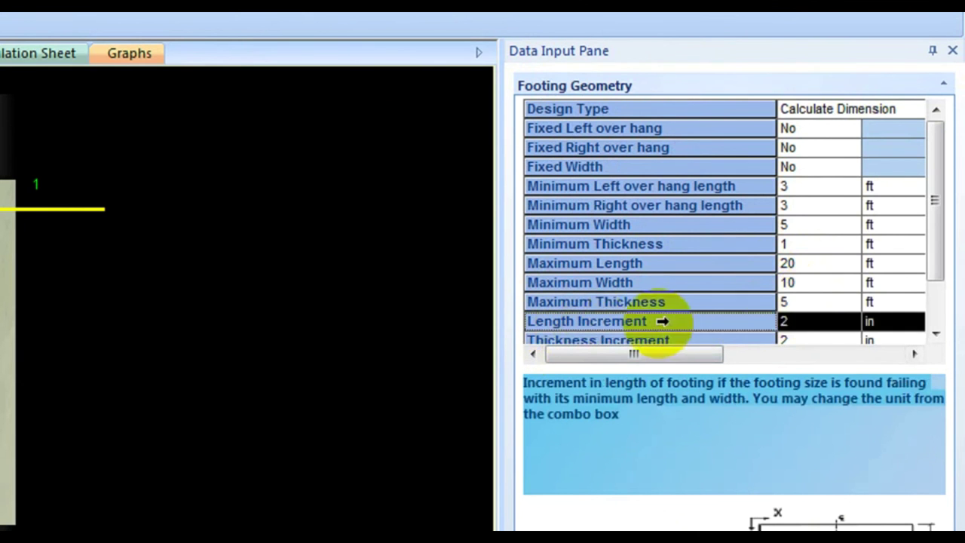
click(800, 322)
drag(932, 209, 931, 227)
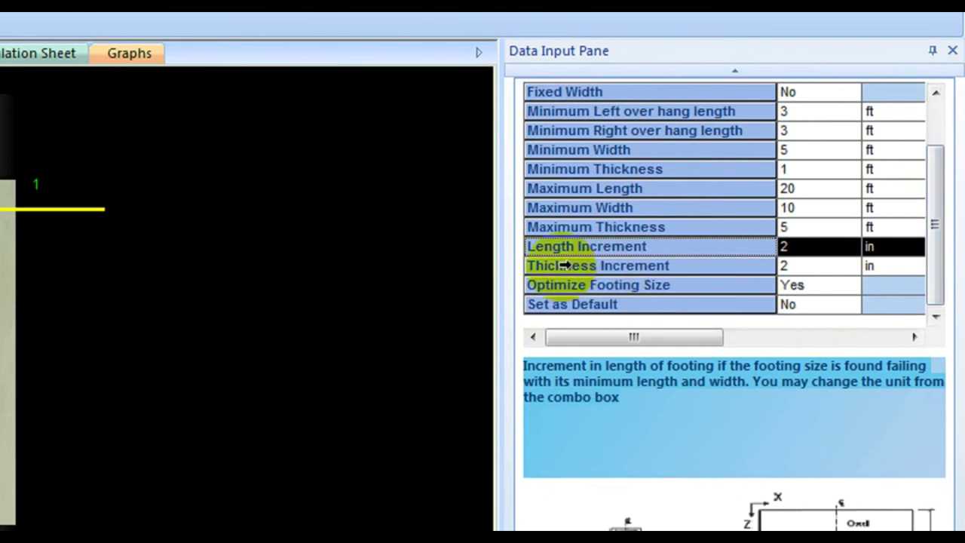
click(803, 268)
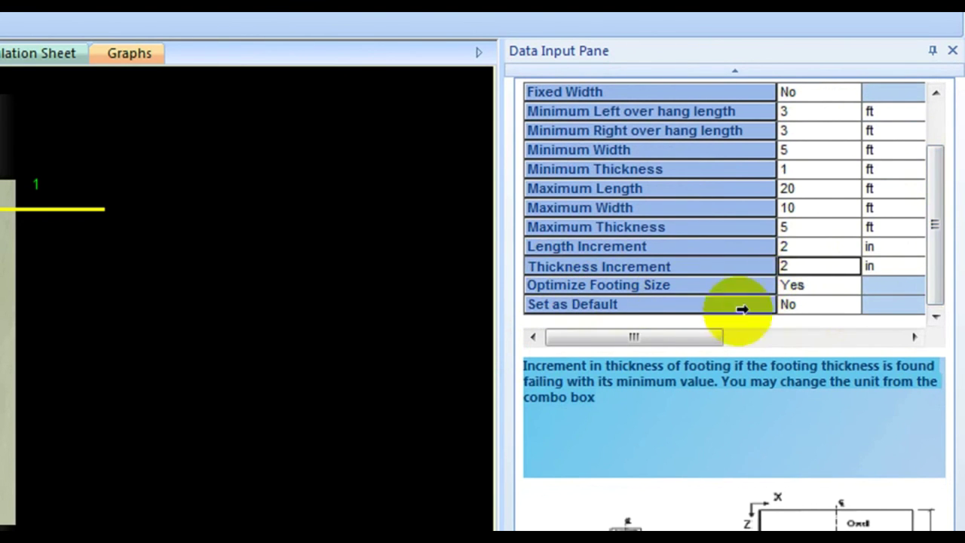
click(781, 302)
click(844, 305)
click(805, 328)
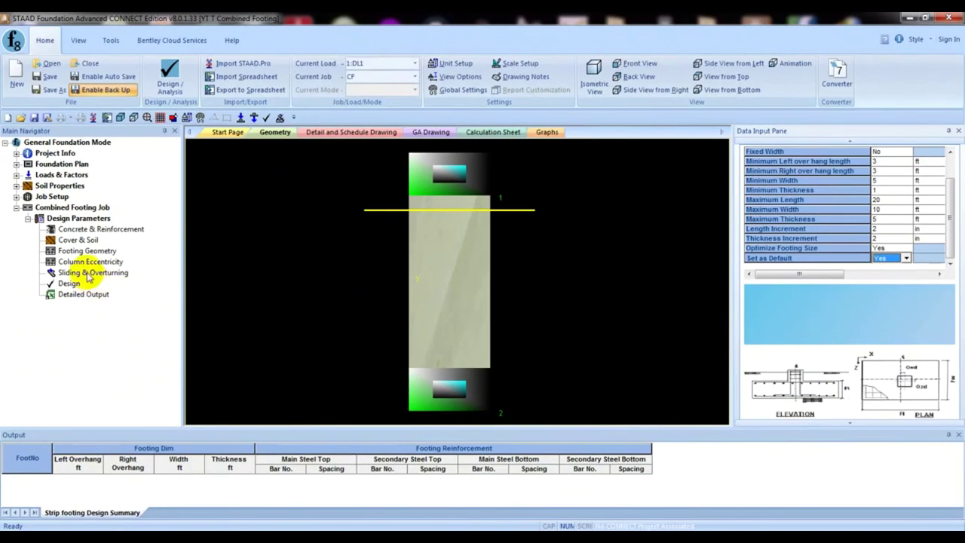
Open the column eccentricity parameters and review the transverse column offsets for supports 1 and 2 of Footing 1
click(91, 262)
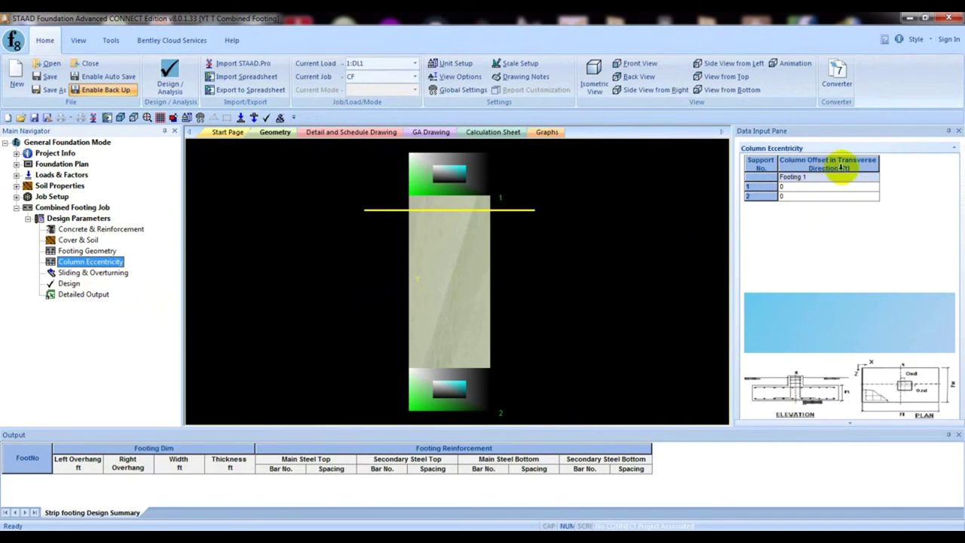
click(801, 188)
click(789, 196)
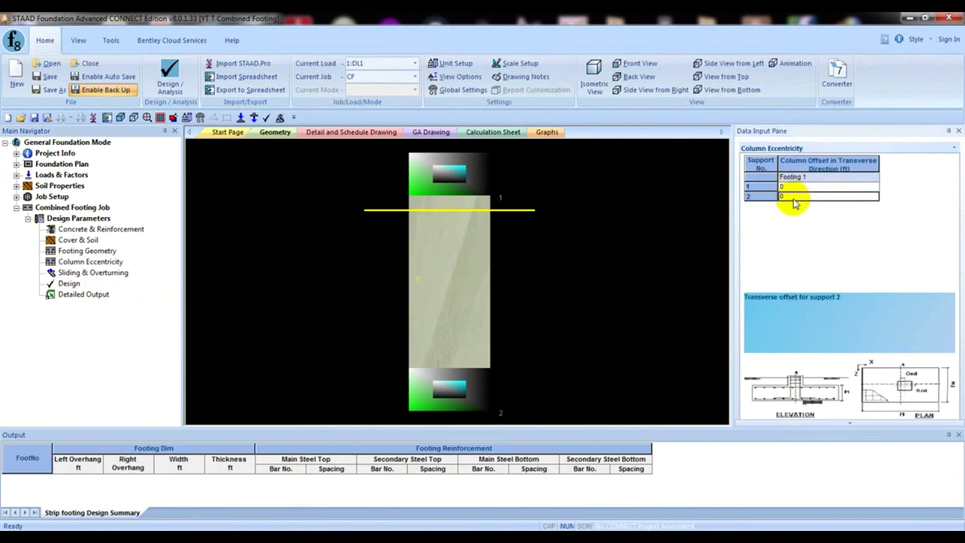
click(792, 187)
click(792, 196)
click(789, 187)
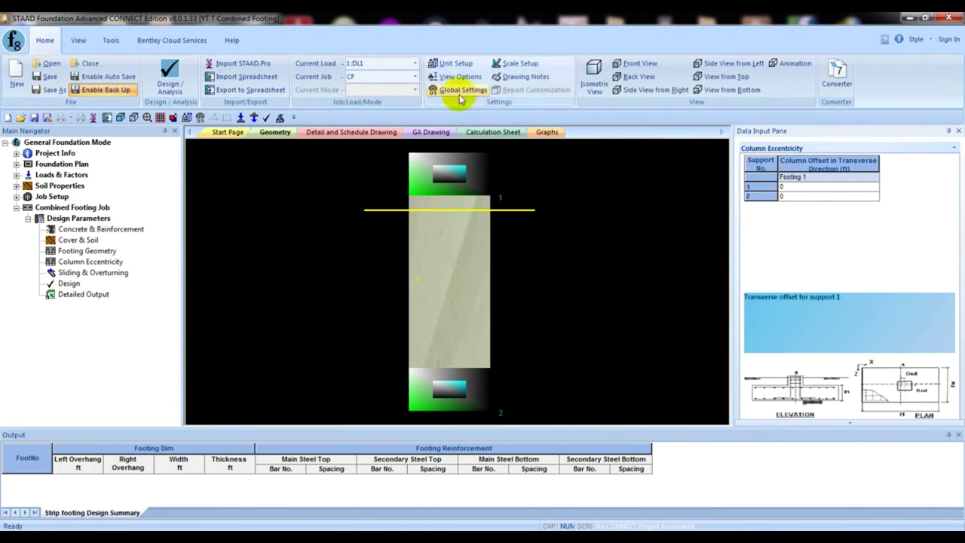
click(452, 181)
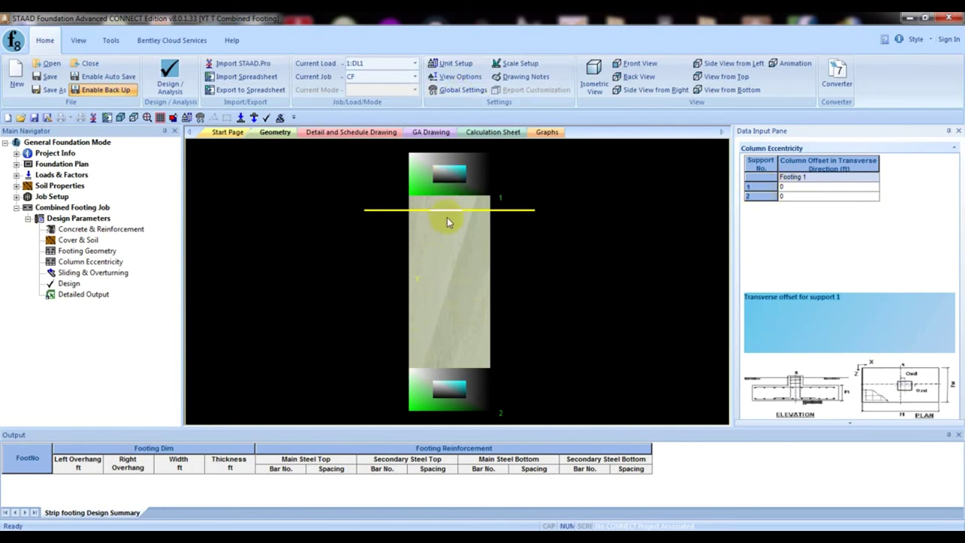
click(569, 200)
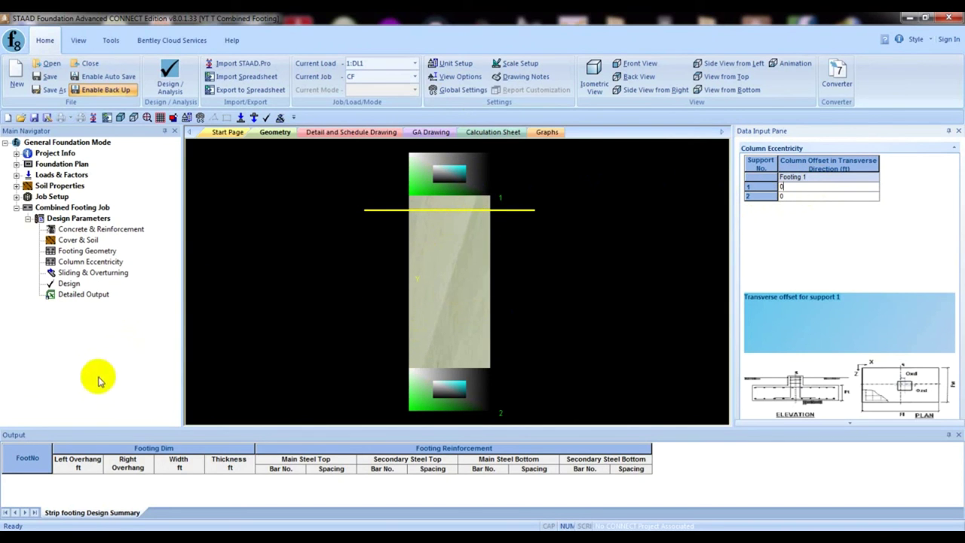
Open the sliding and overturning parameters and review the coefficient of friction and the safety factors against sliding and overturning
click(88, 275)
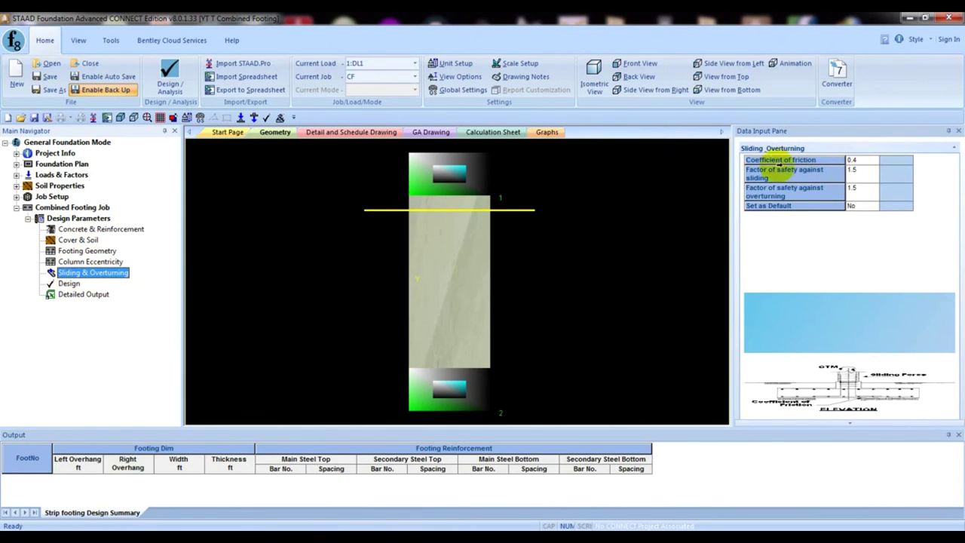
click(862, 160)
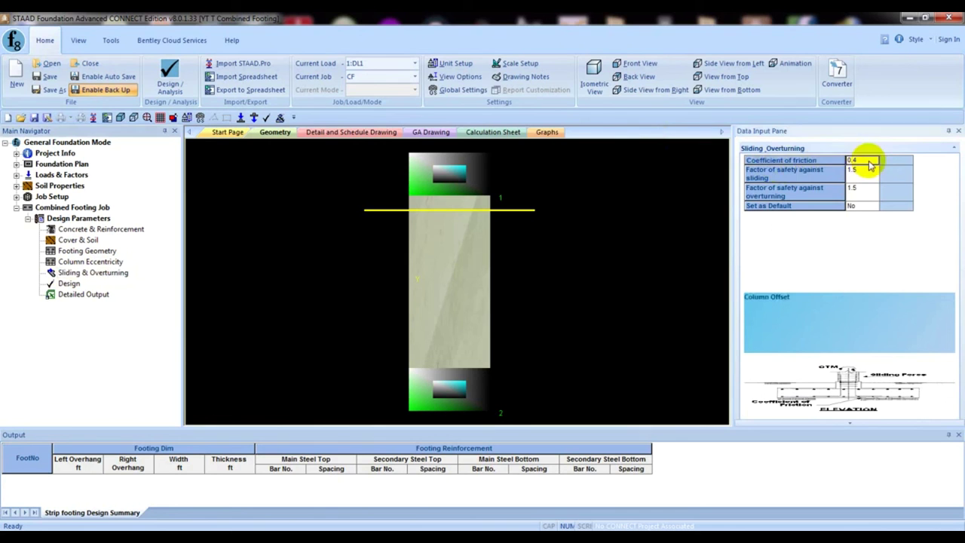
click(772, 173)
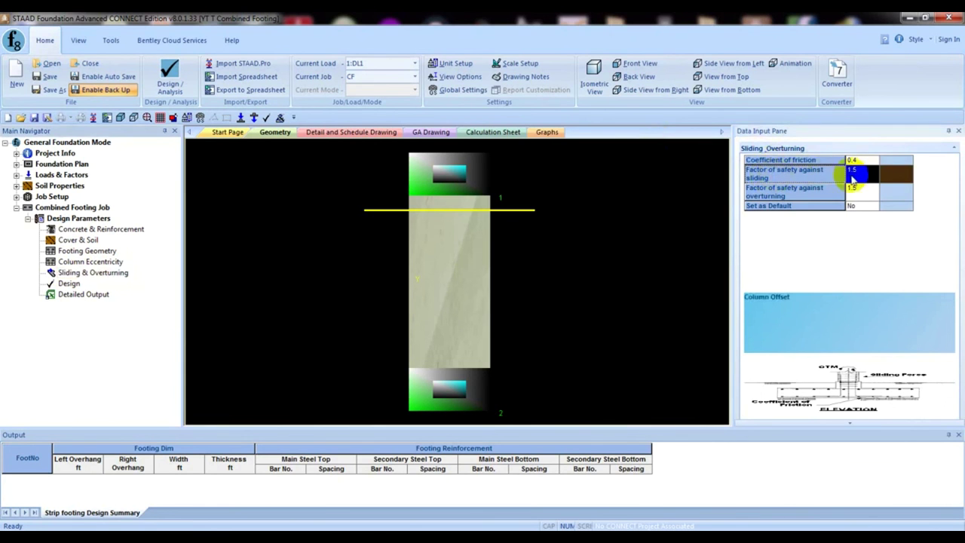
click(859, 173)
click(776, 192)
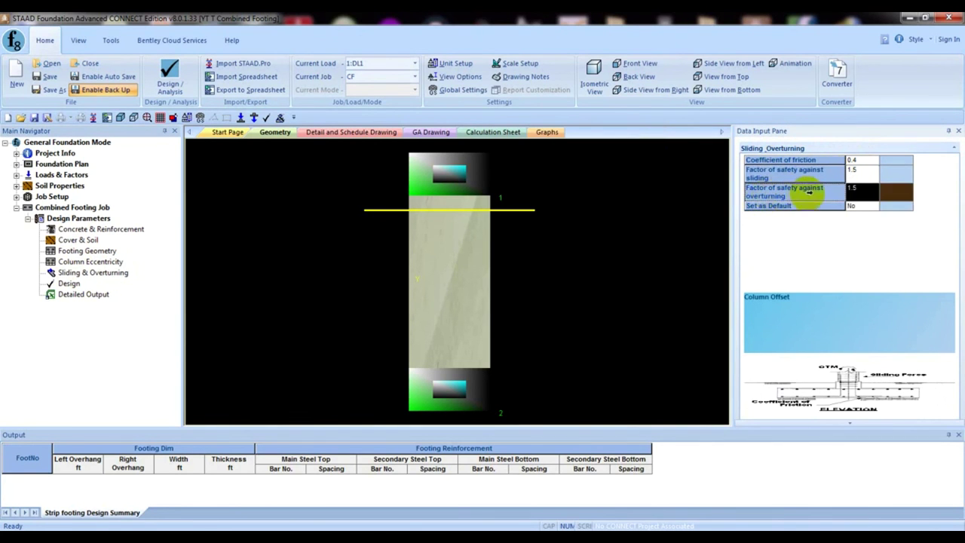
Set the sliding and overturning values as default with Yes and show the combined footing in isometric view
click(772, 205)
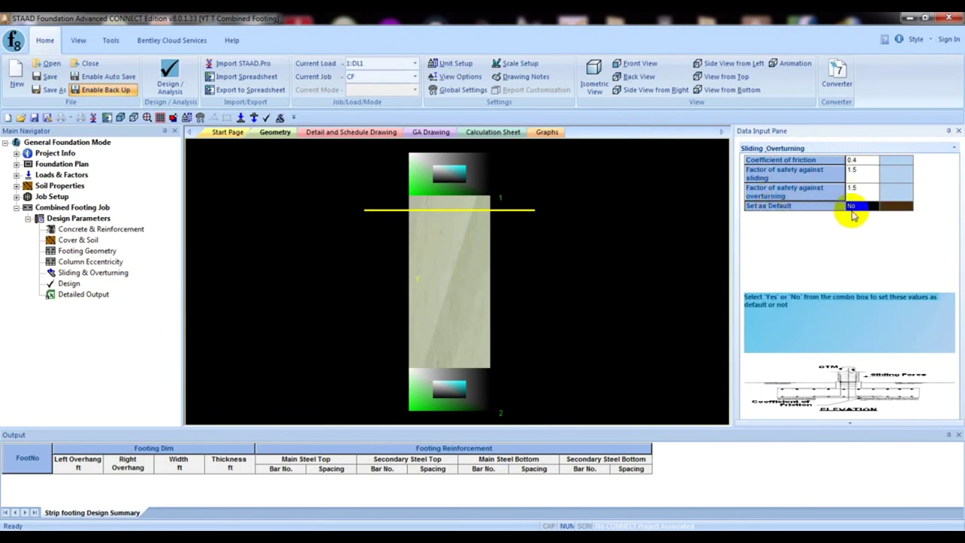
click(852, 206)
click(853, 217)
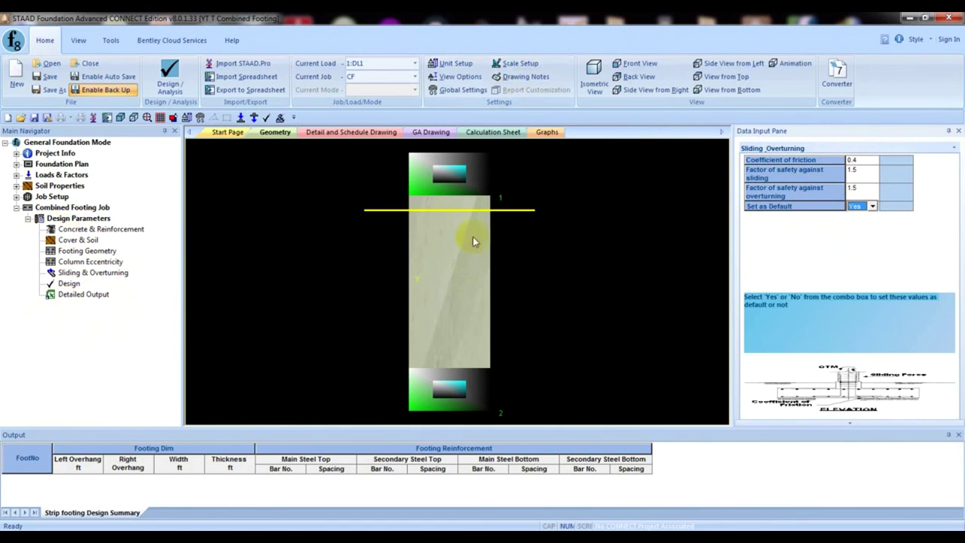
click(543, 183)
click(592, 76)
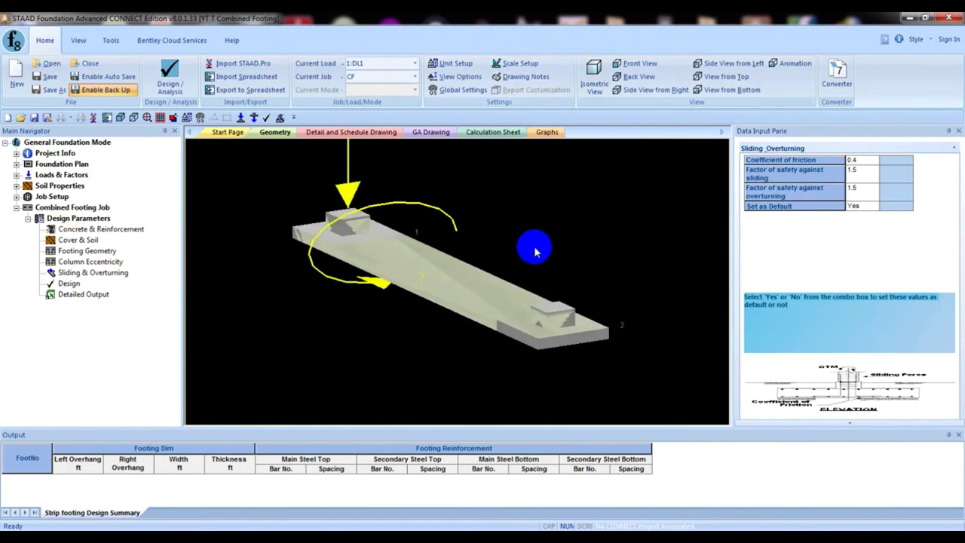